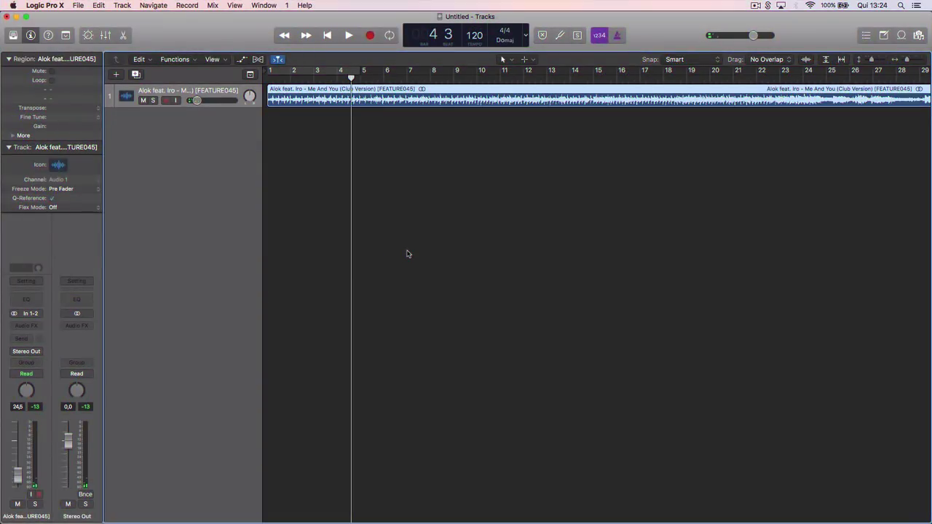
Fit the audio region to the workspace, play the song from the beginning, and raise the track's volume to -17.8 dB.
{"action": "key", "text": "z"}
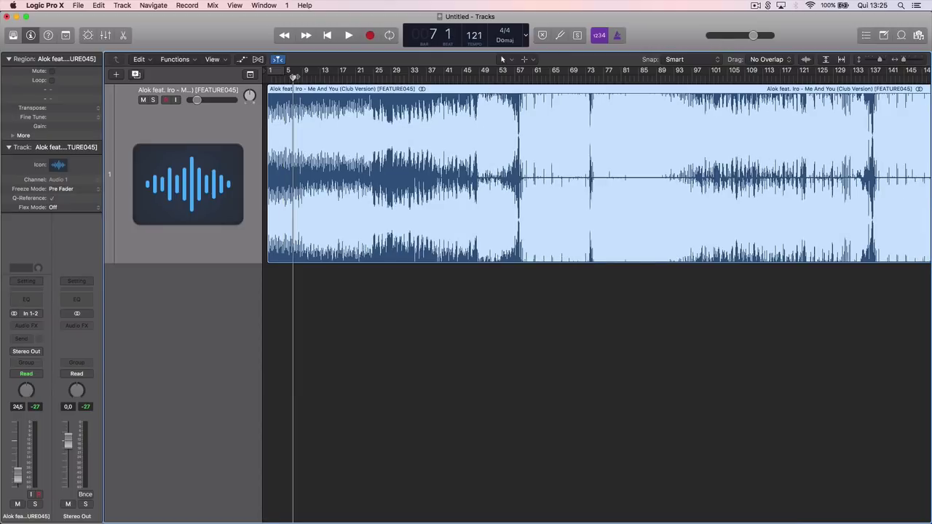
{"action": "left_click_drag", "start_coordinate": [294, 78], "coordinate": [253, 77]}
{"action": "key", "text": "space"}
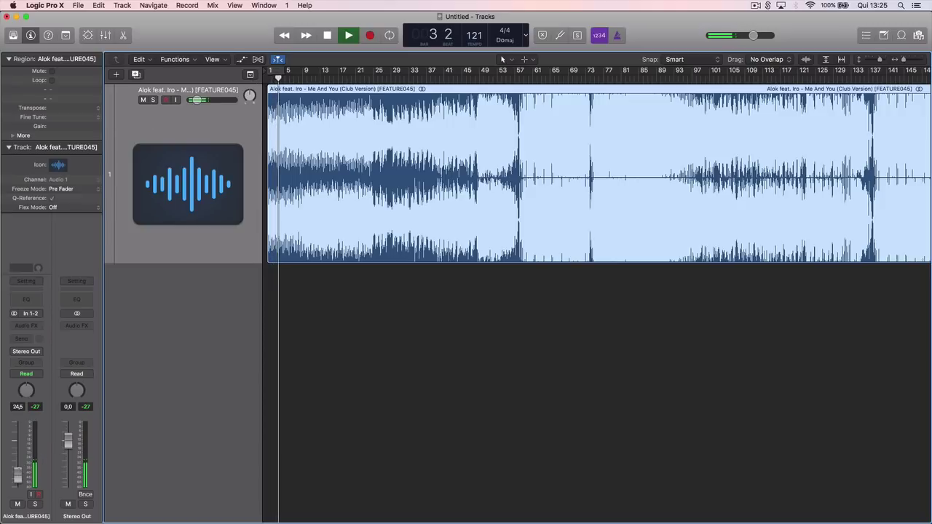
{"action": "left_click_drag", "start_coordinate": [18, 471], "coordinate": [18, 469]}
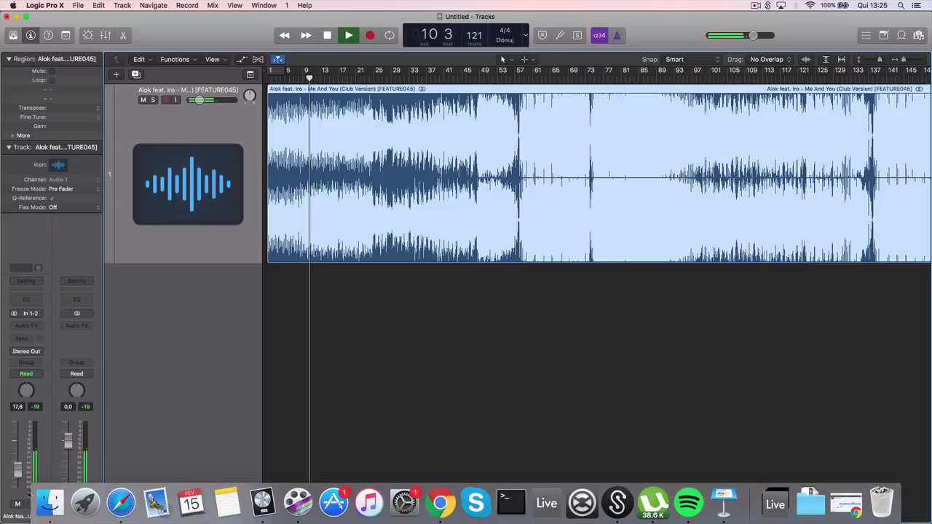
Listen to the intro from about bar 7, and loop playback from bar 9 to about bar 57.
{"action": "left_click", "coordinate": [317, 360]}
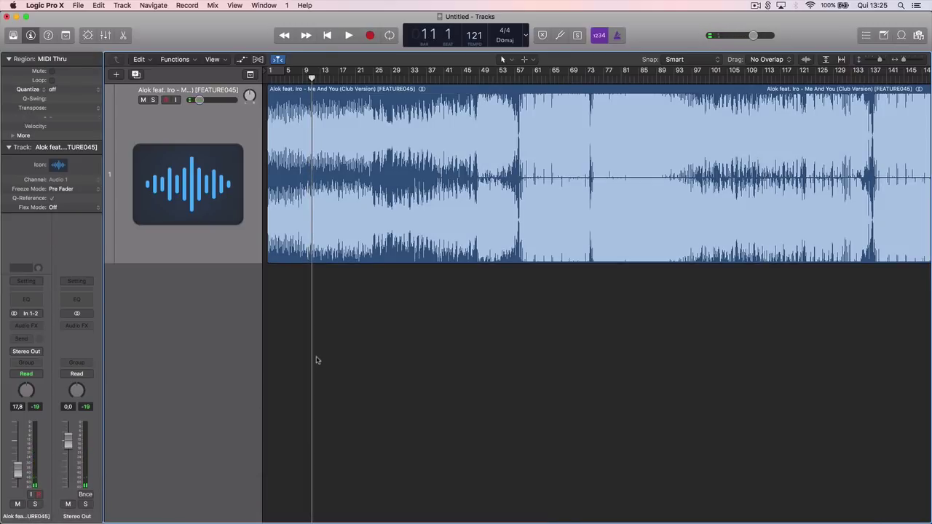
{"action": "left_click", "coordinate": [299, 80]}
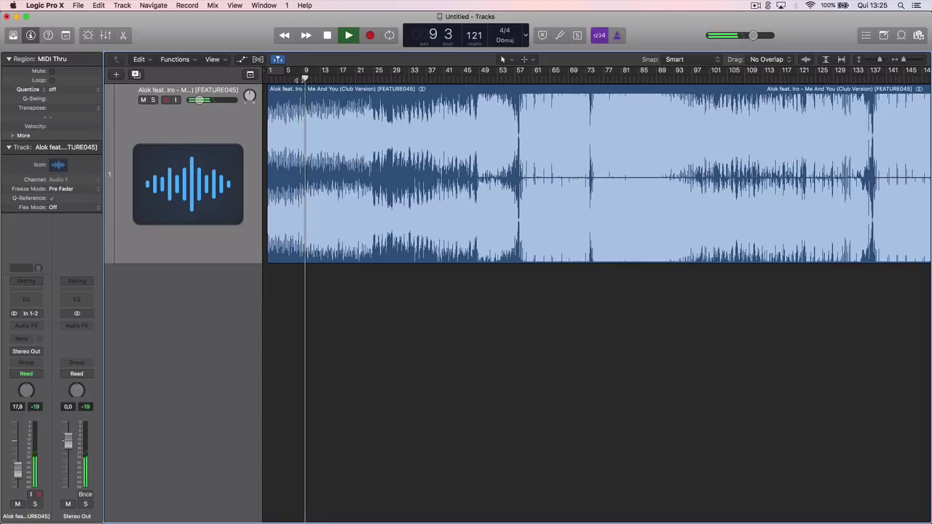
{"action": "key", "text": "space"}
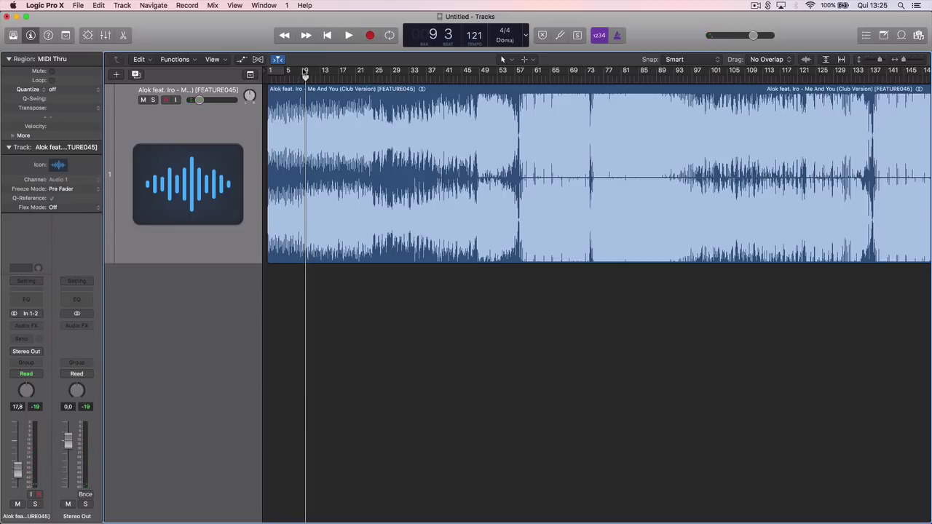
{"action": "left_click_drag", "start_coordinate": [306, 70], "coordinate": [514, 86]}
{"action": "key", "text": "space"}
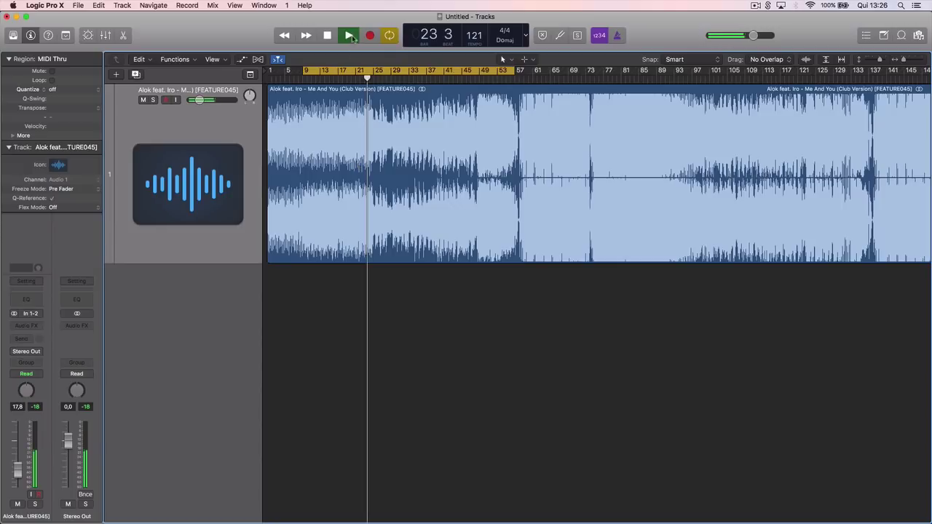
Reset the cycle range to run from bar 21 to about bar 56 and listen for the section change.
{"action": "left_click", "coordinate": [357, 69]}
{"action": "left_click_drag", "start_coordinate": [357, 69], "coordinate": [510, 76]}
{"action": "key", "text": "space"}
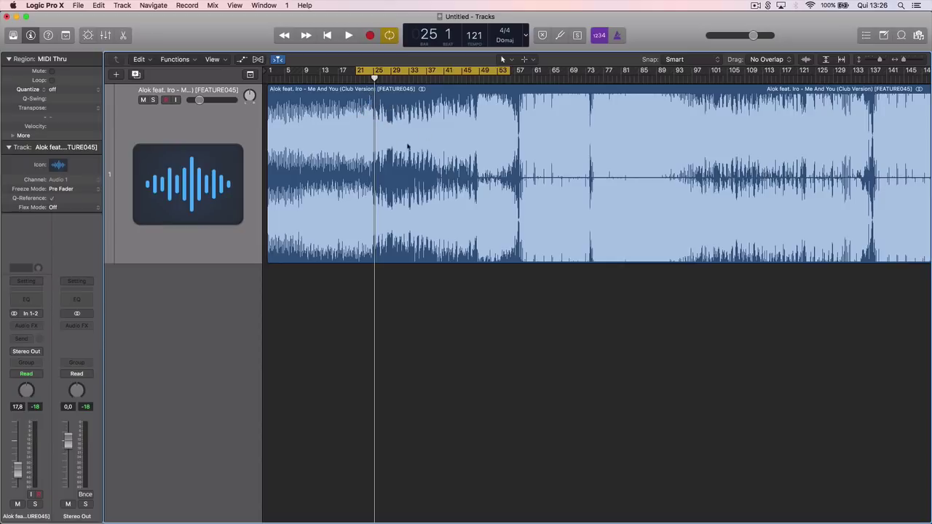
Split the audio region at bar 25 and color the section before it red.
{"action": "key", "text": "comma"}
{"action": "key", "text": "comma"}
{"action": "key", "text": "comma"}
{"action": "key", "text": "comma"}
{"action": "key", "text": "space"}
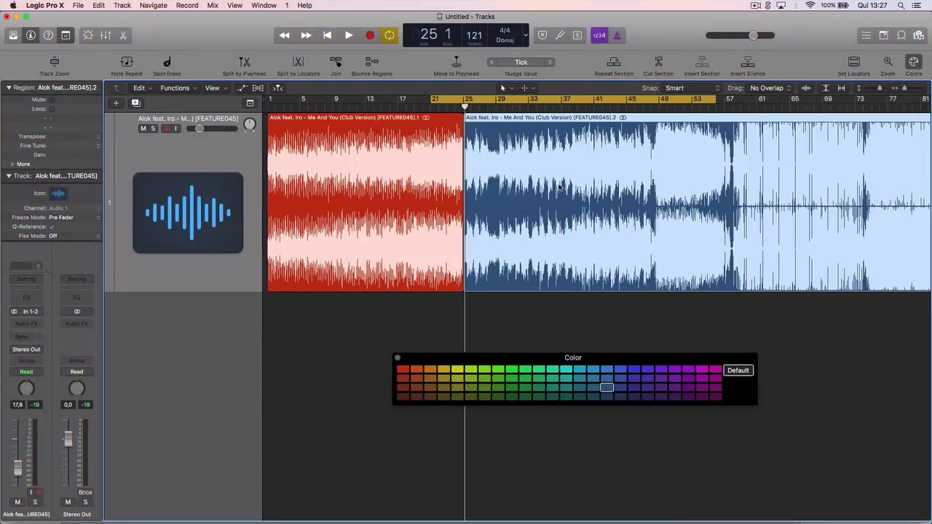
Audition the section after the red region using a 33-bar cycle range starting at bar 25.
{"action": "key", "text": "space"}
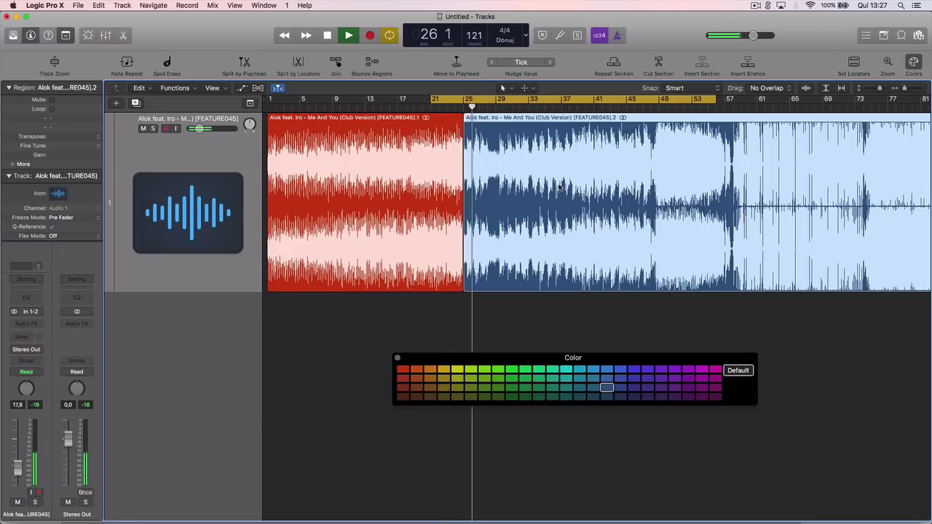
{"action": "key", "text": "space"}
{"action": "left_click", "coordinate": [468, 99]}
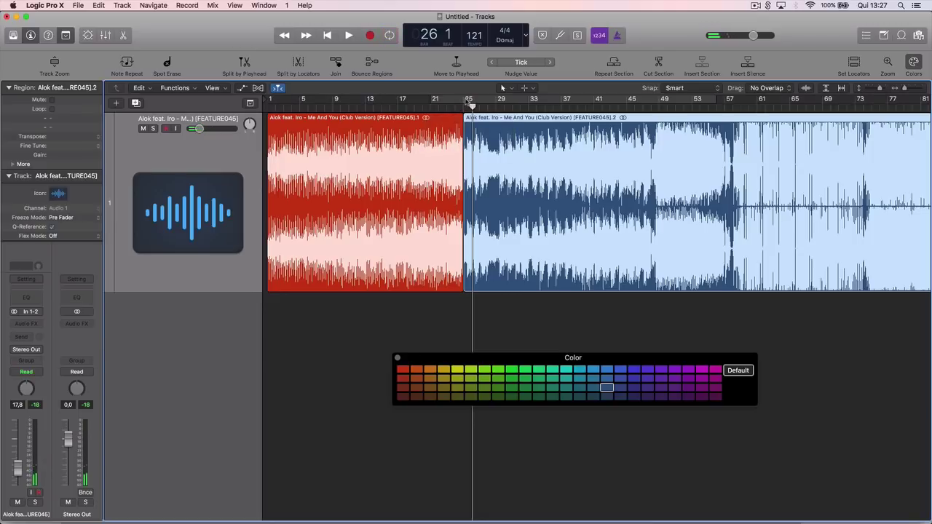
{"action": "left_click_drag", "start_coordinate": [468, 100], "coordinate": [725, 136]}
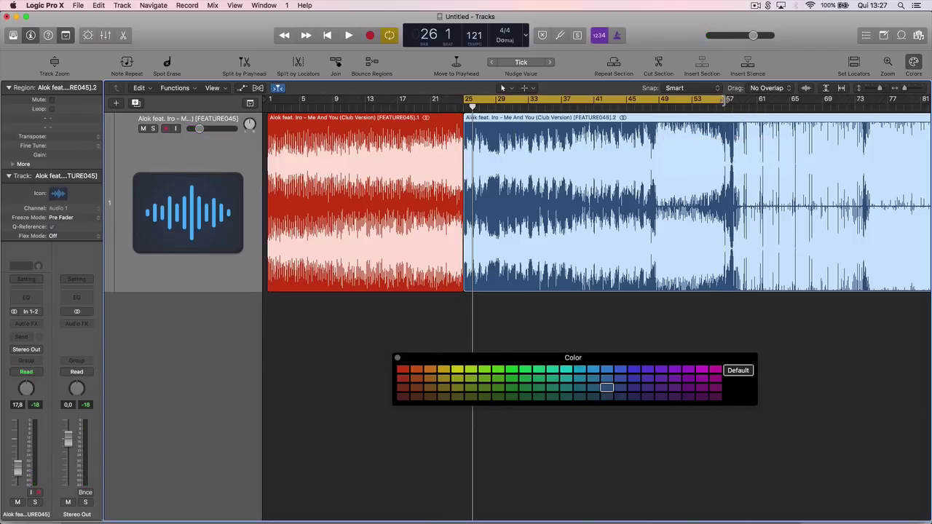
{"action": "left_click_drag", "start_coordinate": [725, 100], "coordinate": [731, 100]}
{"action": "key", "text": "space"}
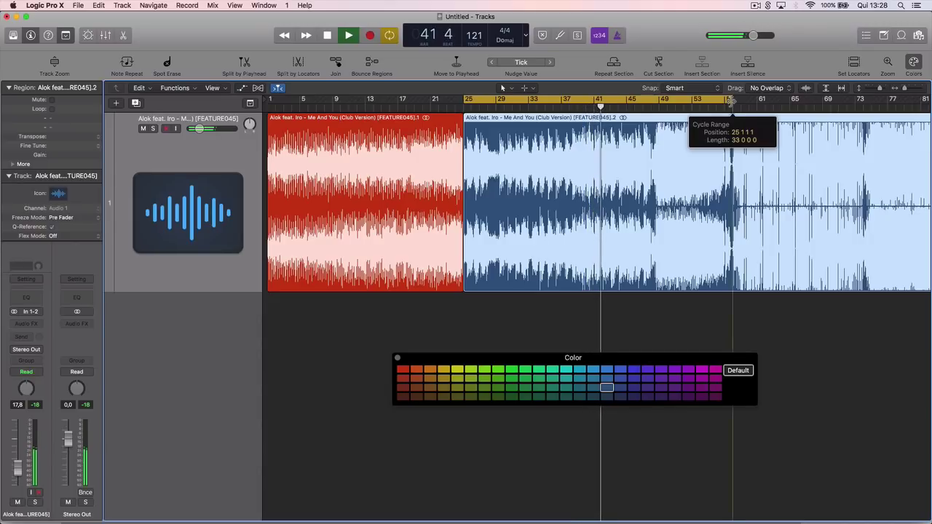
Replace the cycle range with one from bar 41 to about bar 62 and listen for the section change.
{"action": "left_click", "coordinate": [712, 100]}
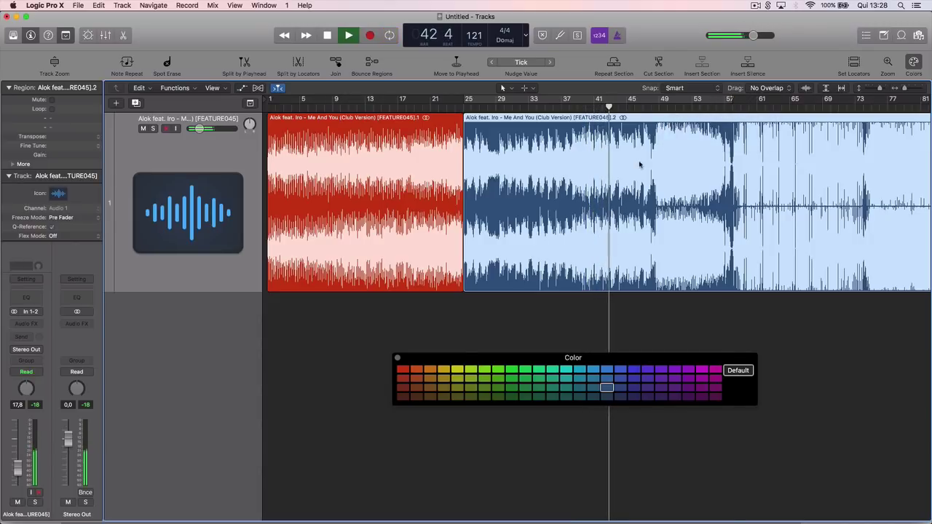
{"action": "key", "text": "space"}
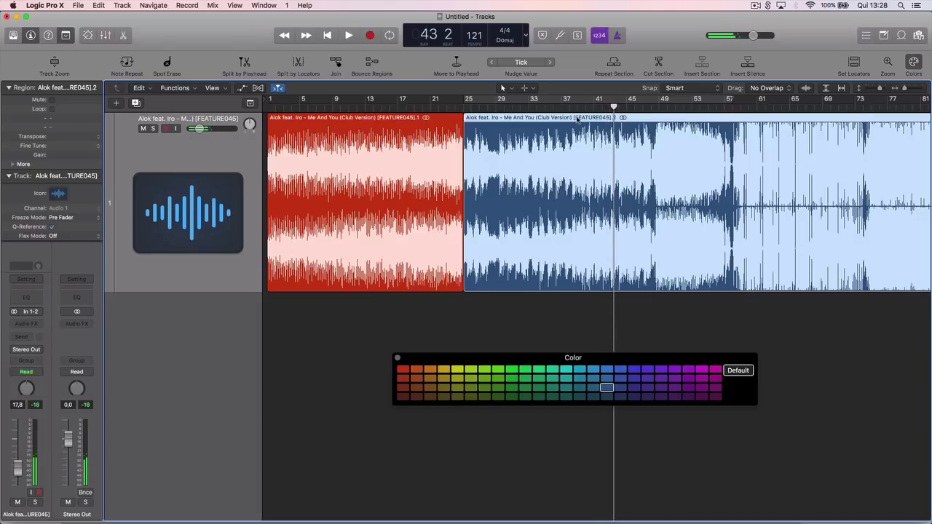
{"action": "left_click_drag", "start_coordinate": [596, 100], "coordinate": [765, 100]}
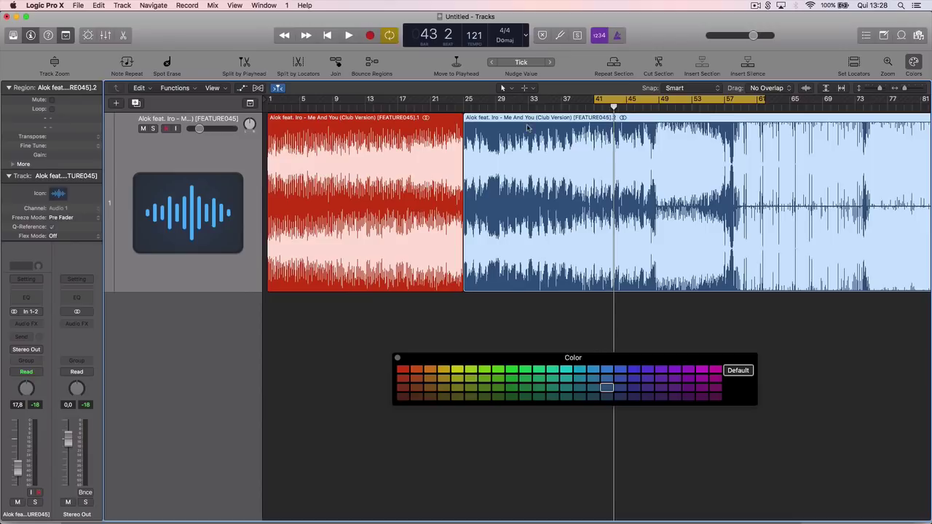
{"action": "key", "text": "space"}
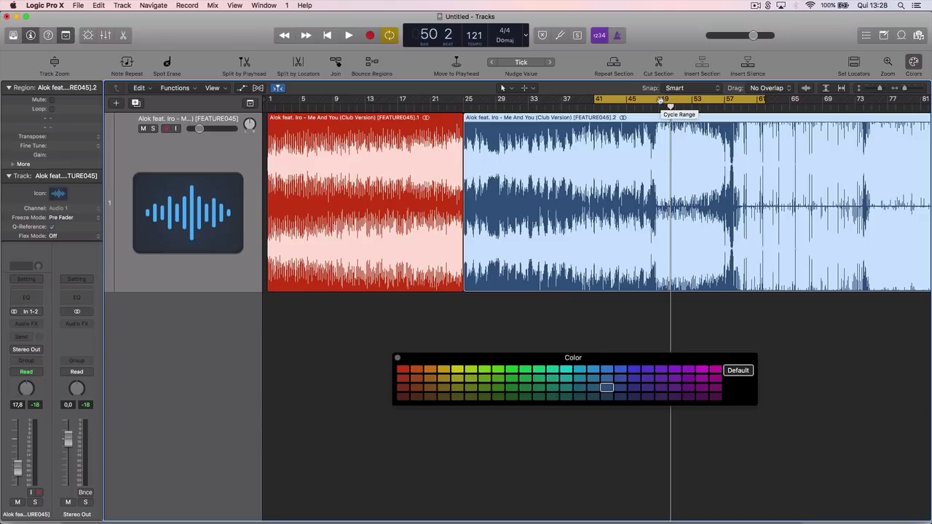
With the cycle range set to bars 49–57, split the region at bar 49 and color the section between bars 25 and 49 lime green.
{"action": "left_click", "coordinate": [661, 101]}
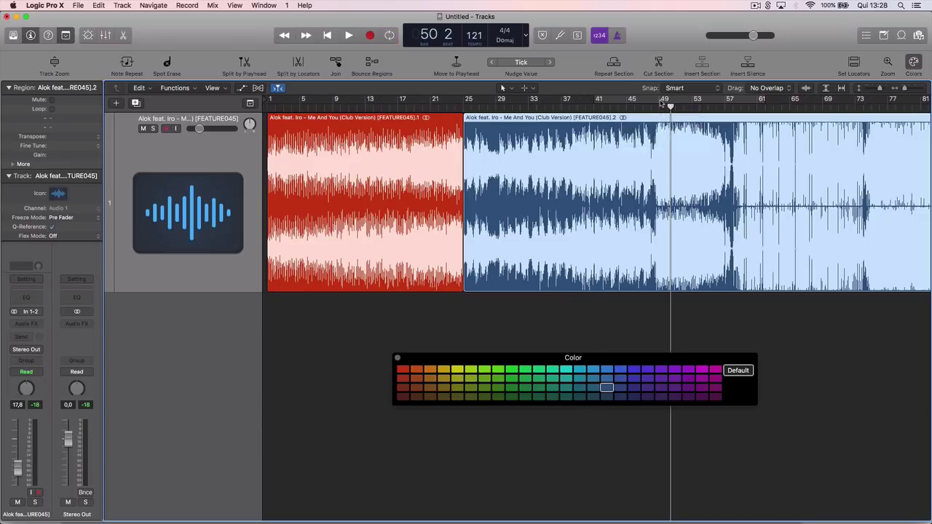
{"action": "left_click_drag", "start_coordinate": [661, 102], "coordinate": [725, 108]}
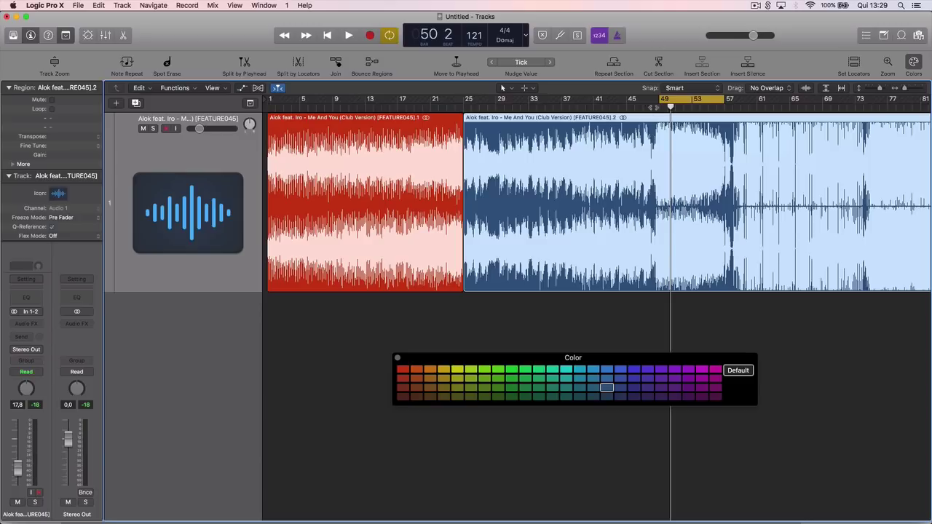
{"action": "left_click", "coordinate": [658, 103]}
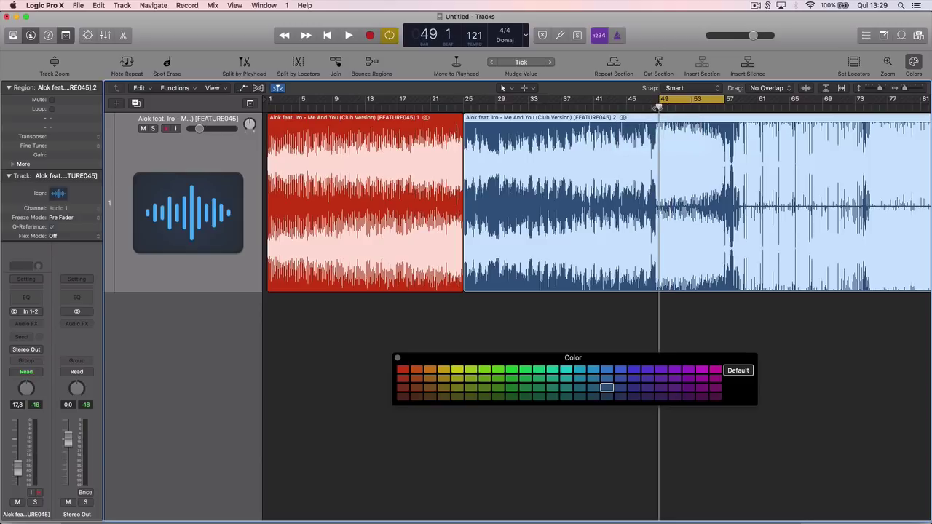
{"action": "key", "text": "super+t"}
{"action": "left_click", "coordinate": [471, 372]}
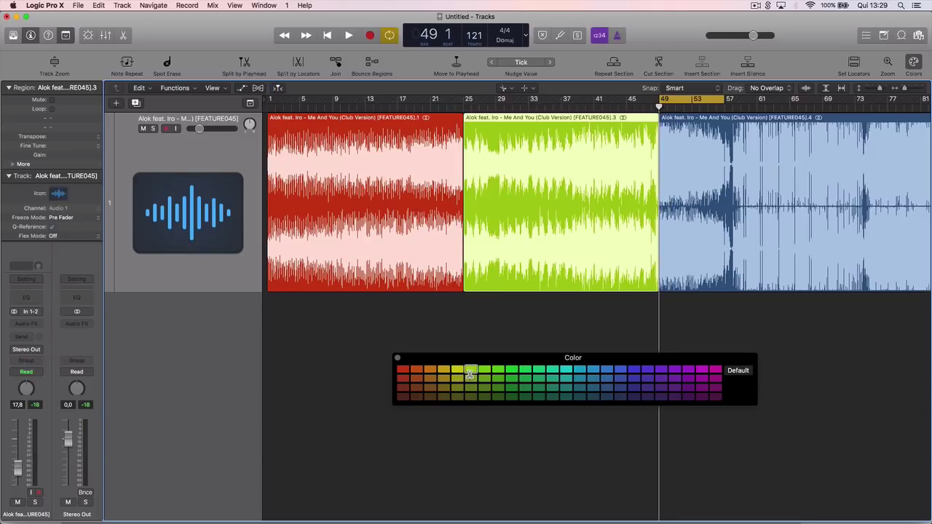
Turn off the cycle range and try a split of the last region at bar 57, undoing the split during playback.
{"action": "left_click", "coordinate": [725, 149]}
{"action": "left_click", "coordinate": [721, 101]}
{"action": "key", "text": "space"}
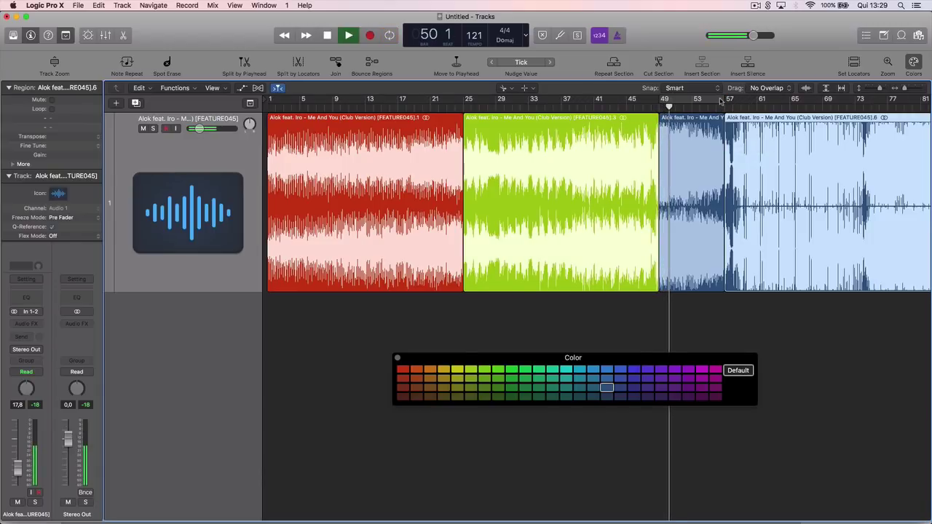
{"action": "key", "text": "super+z"}
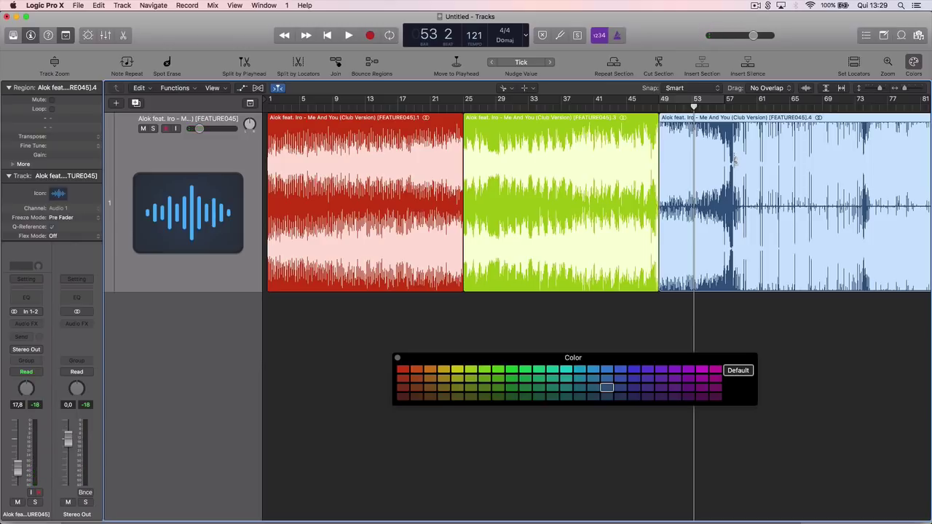
Play the rest of the build-up and split the remaining region at bars 57 and 59.
{"action": "key", "text": "space"}
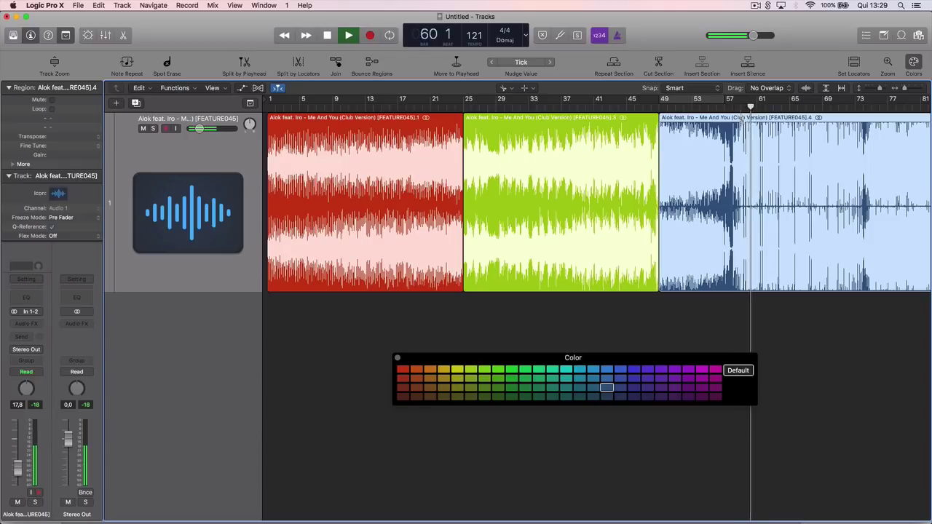
{"action": "left_click", "coordinate": [741, 118]}
{"action": "key", "text": "space"}
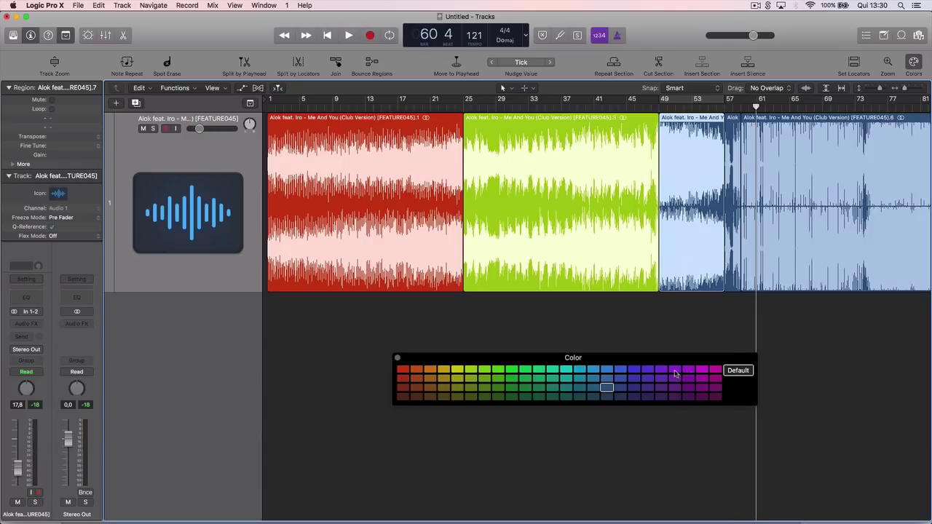
Color the bars 49–57 region purple and the short bars 57–59 region blue.
{"action": "left_click", "coordinate": [675, 371]}
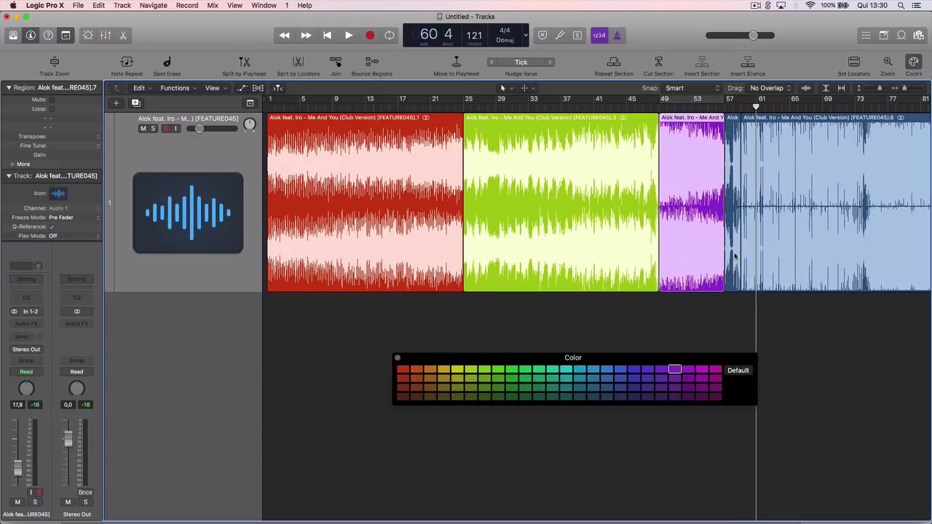
{"action": "left_click", "coordinate": [734, 256]}
{"action": "left_click", "coordinate": [621, 370]}
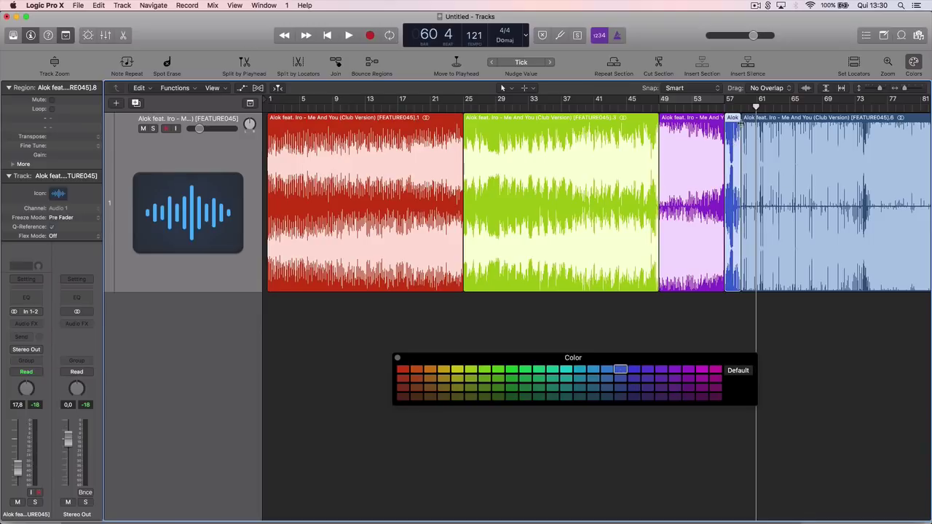
Color the region from bar 59 onward green, and change it to turquoise while playing from bar 57.
{"action": "left_click", "coordinate": [755, 127]}
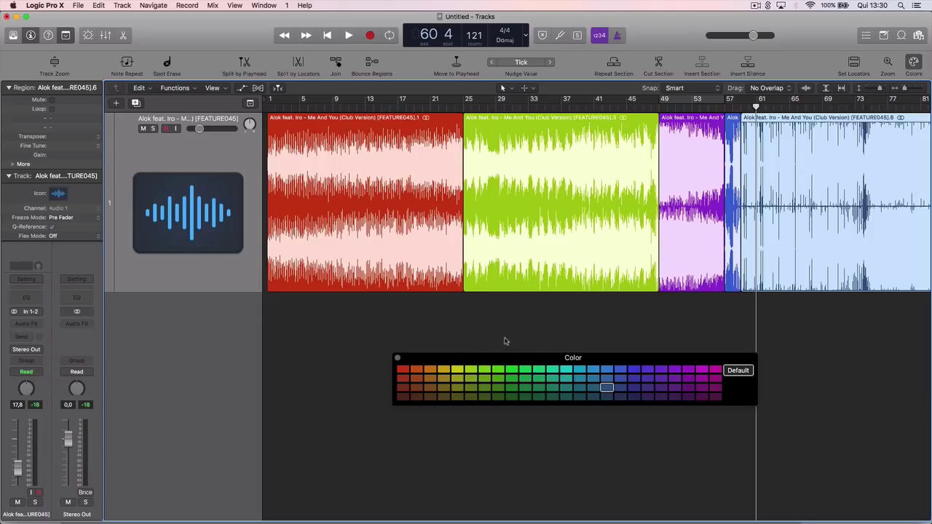
{"action": "scroll", "coordinate": [505, 340], "scroll_direction": "right", "scroll_amount": 5}
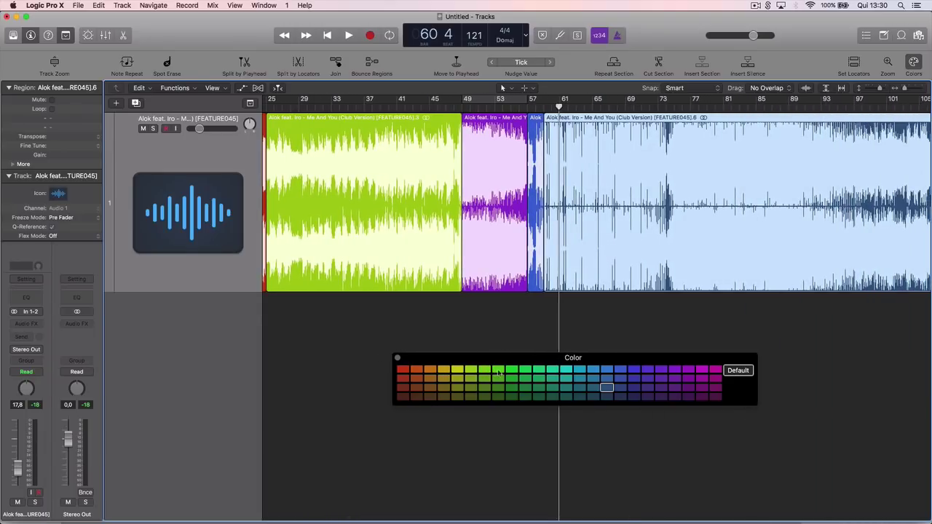
{"action": "left_click", "coordinate": [511, 371]}
{"action": "left_click", "coordinate": [529, 108]}
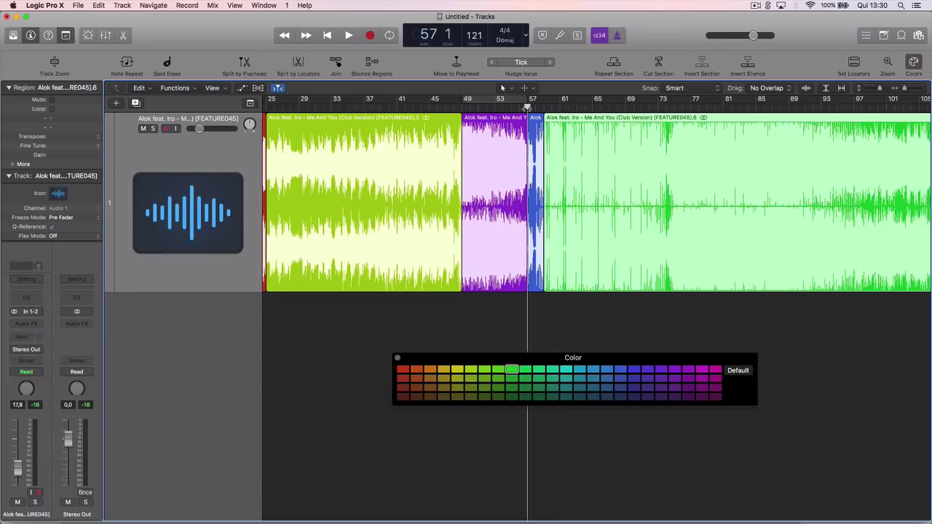
{"action": "key", "text": "space"}
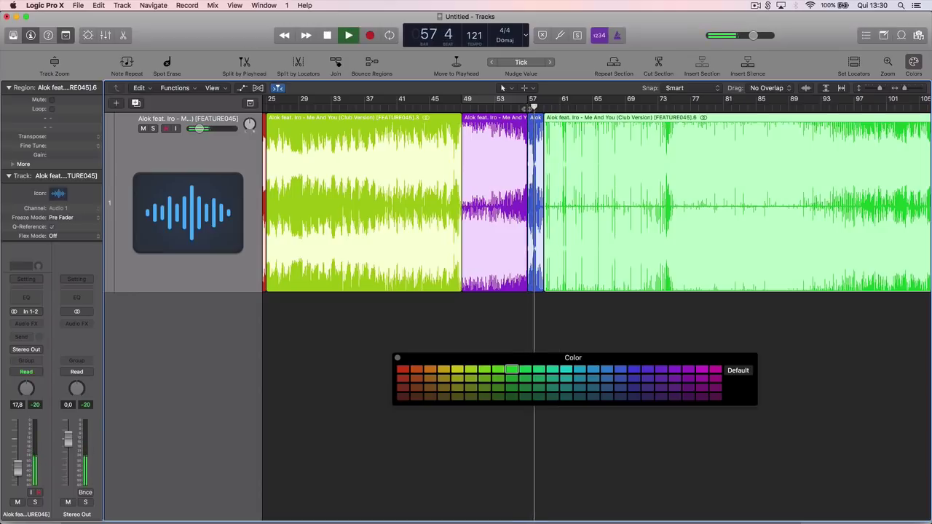
{"action": "left_click", "coordinate": [566, 370]}
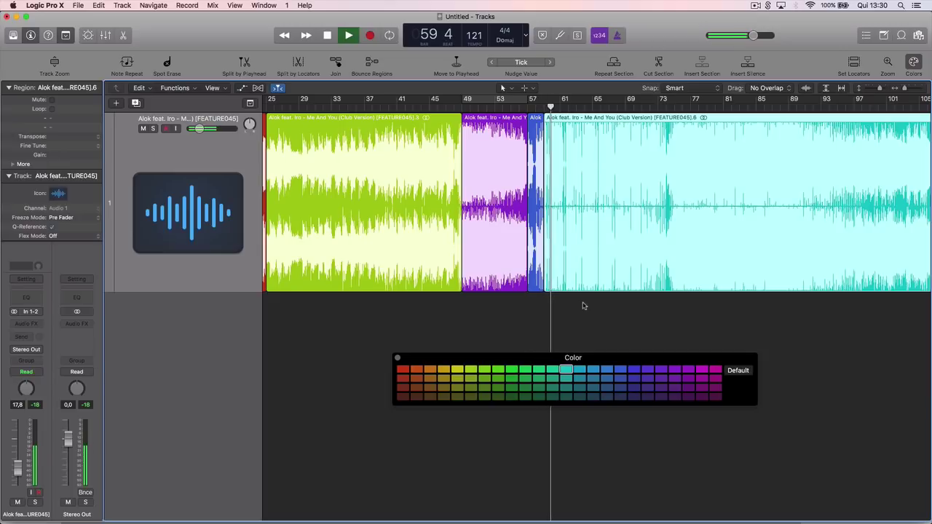
Examine the arrangement and listen to the turquoise region from bar 62 up to about bar 76.
{"action": "scroll", "coordinate": [582, 306], "scroll_direction": "left", "scroll_amount": 5}
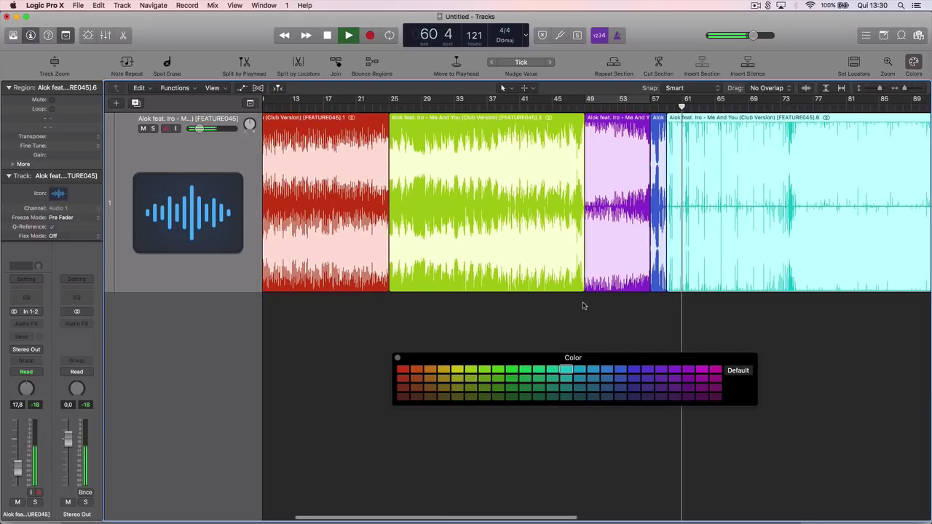
{"action": "scroll", "coordinate": [583, 306], "scroll_direction": "right", "scroll_amount": 5}
{"action": "scroll", "coordinate": [583, 305], "scroll_direction": "right", "scroll_amount": 5}
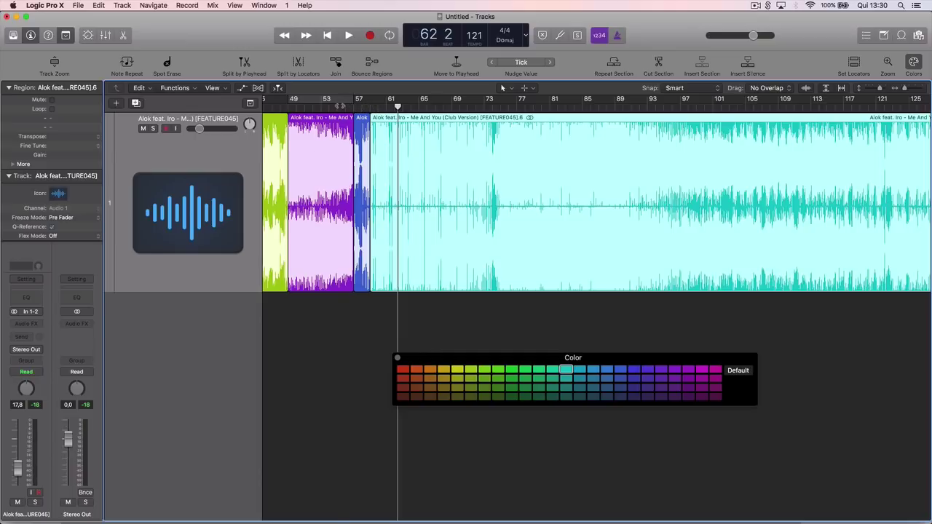
{"action": "key", "text": "space"}
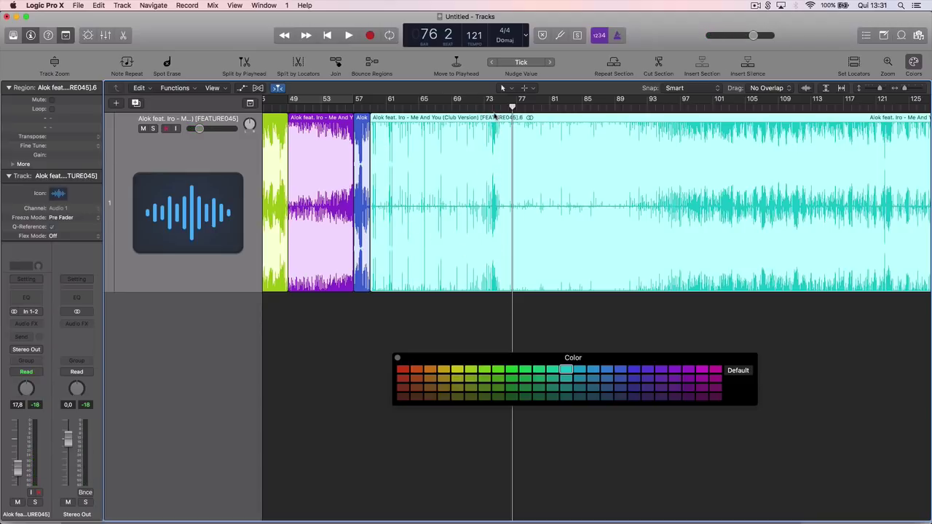
Split the turquoise region at bars 75 and 73 and color the short piece between the cuts green.
{"action": "key", "text": "t"}
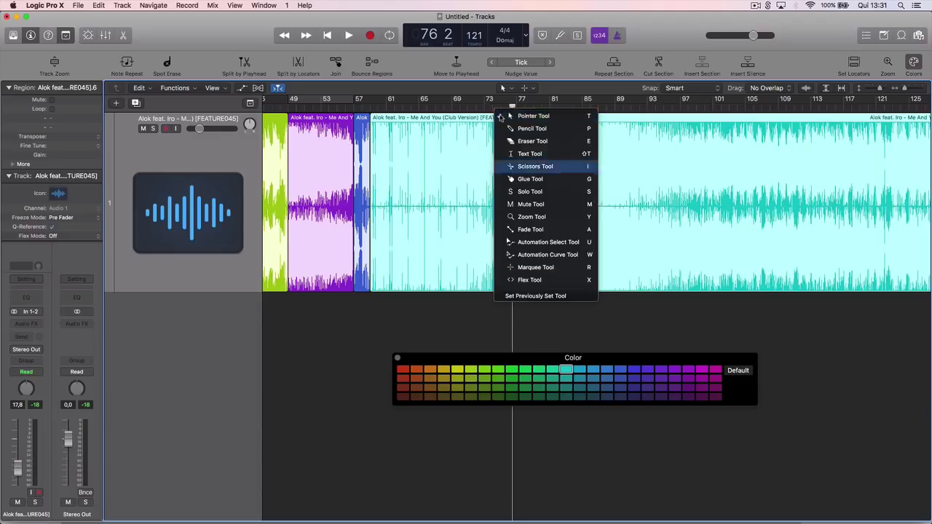
{"action": "key", "text": "i"}
{"action": "left_click", "coordinate": [501, 120]}
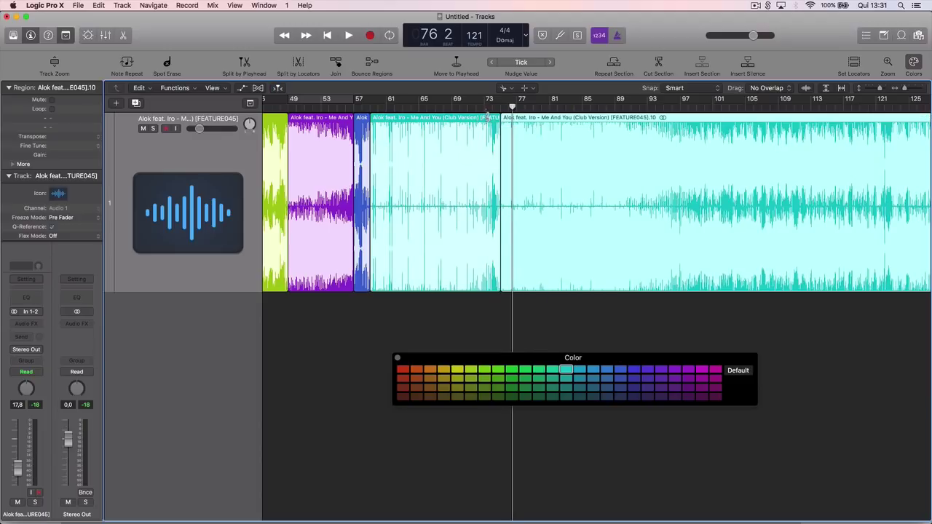
{"action": "left_click", "coordinate": [485, 119]}
{"action": "key", "text": "t"}
{"action": "key", "text": "t"}
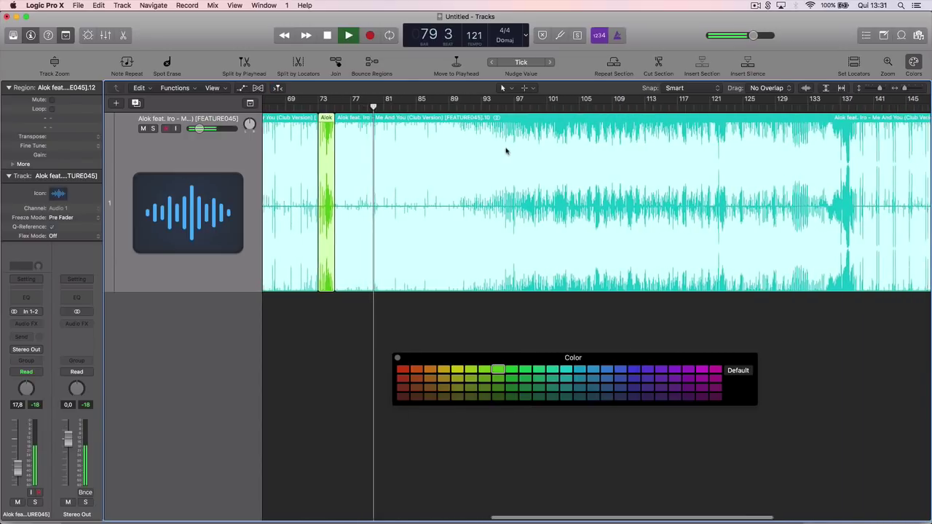
Listen on to bar 99 while reviewing the colored sections, and split the turquoise region at bar 99.
{"action": "scroll", "coordinate": [496, 148], "scroll_direction": "left", "scroll_amount": 5}
{"action": "scroll", "coordinate": [506, 151], "scroll_direction": "left", "scroll_amount": 6}
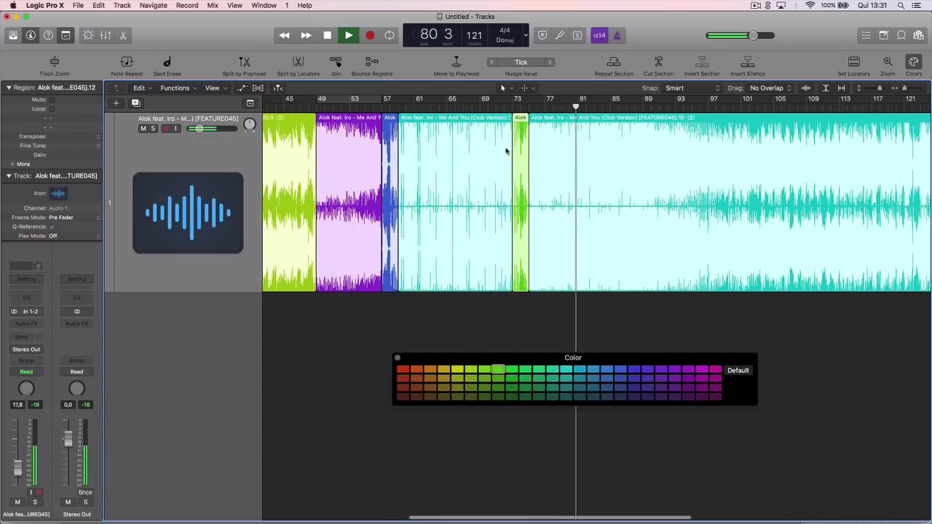
{"action": "scroll", "coordinate": [506, 150], "scroll_direction": "left", "scroll_amount": 4}
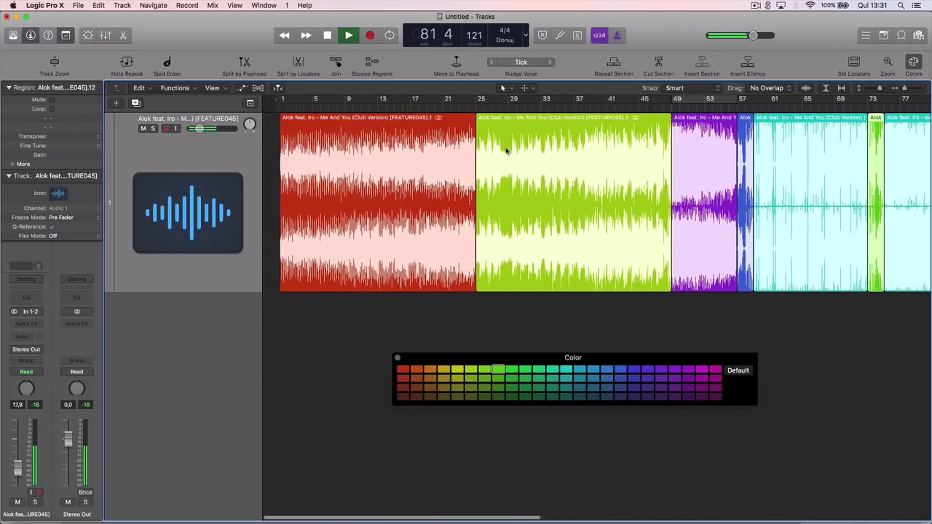
{"action": "scroll", "coordinate": [506, 150], "scroll_direction": "right", "scroll_amount": 10}
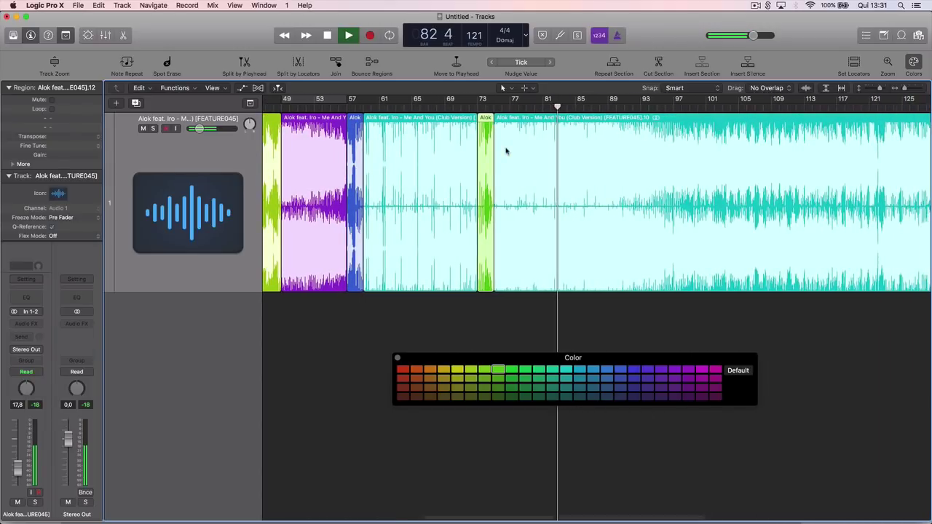
{"action": "scroll", "coordinate": [506, 151], "scroll_direction": "right", "scroll_amount": 7}
{"action": "scroll", "coordinate": [507, 151], "scroll_direction": "right", "scroll_amount": 1}
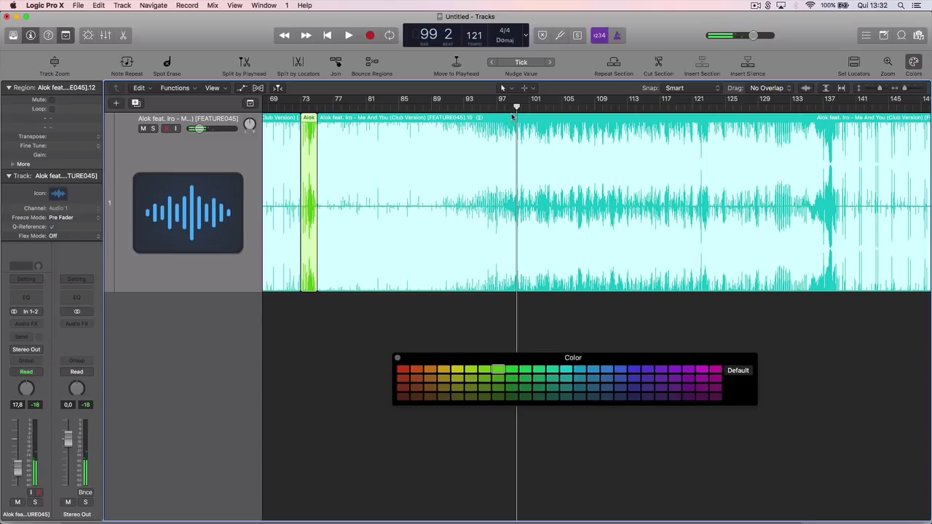
{"action": "key", "text": "t"}
{"action": "key", "text": "i"}
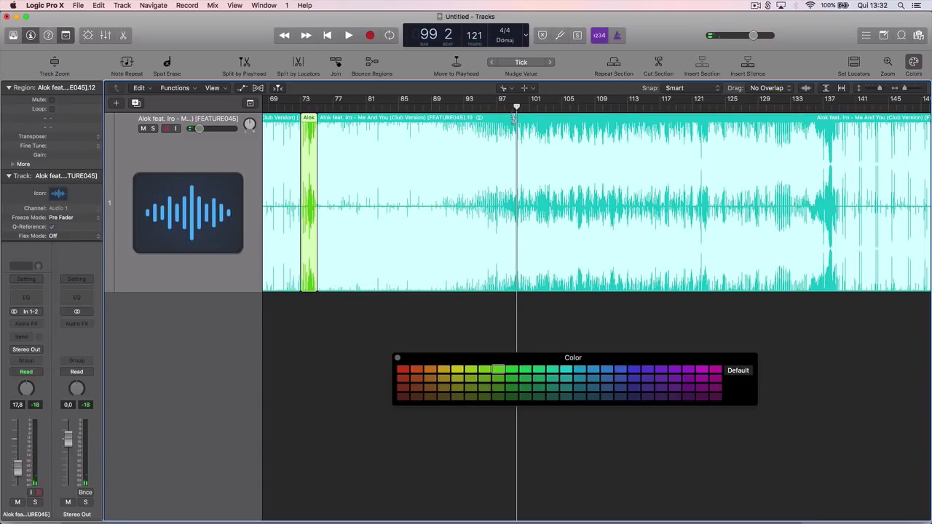
{"action": "left_click", "coordinate": [515, 118]}
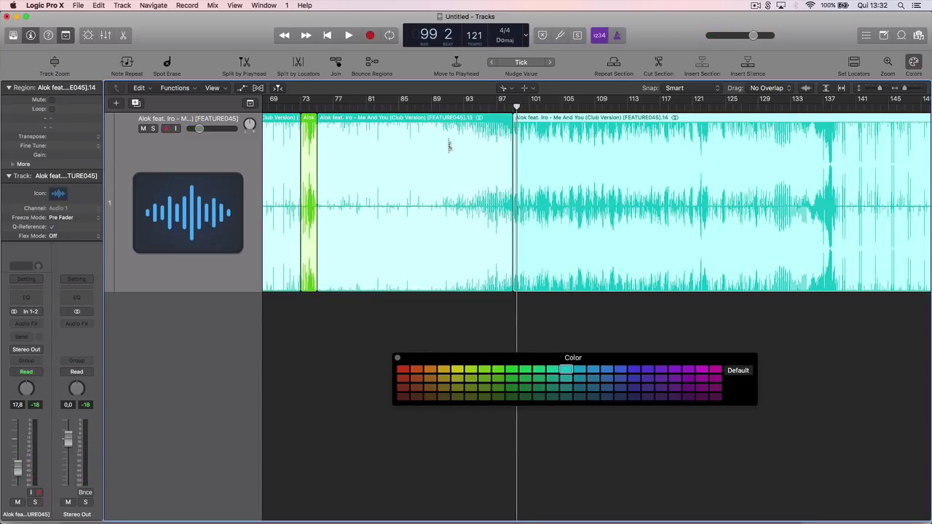
{"action": "key", "text": "t"}
{"action": "key", "text": "t"}
Color the region from bar 99 onward magenta and listen to it from bar 99 up to about bar 123.
{"action": "left_click", "coordinate": [715, 371]}
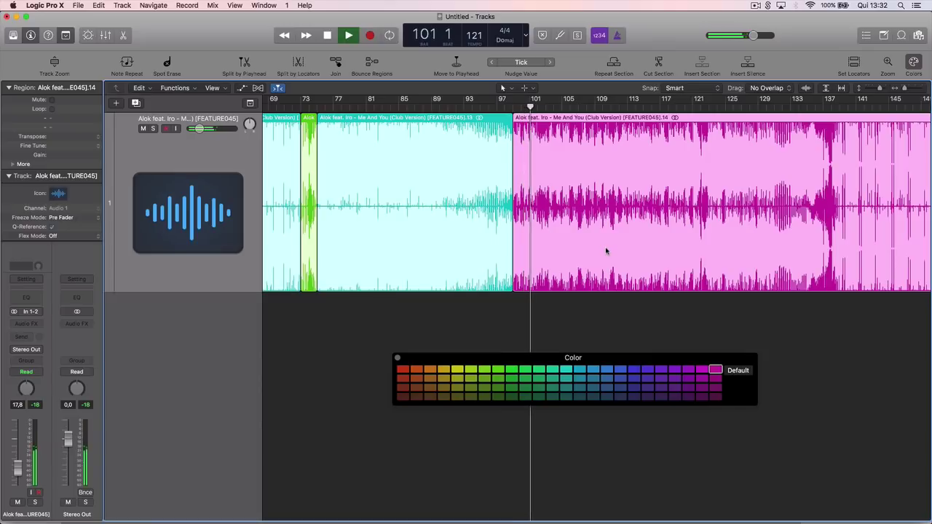
{"action": "key", "text": "space"}
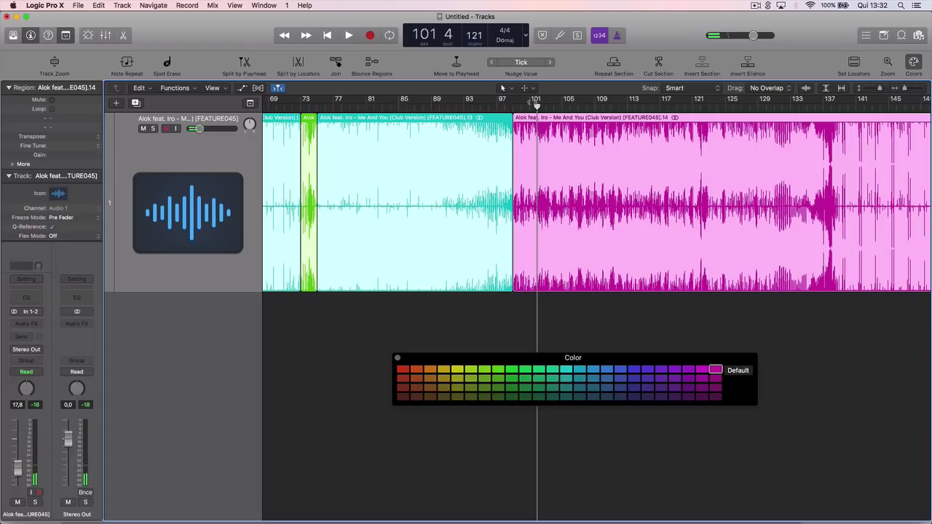
{"action": "left_click_drag", "start_coordinate": [515, 105], "coordinate": [897, 125]}
{"action": "key", "text": "space"}
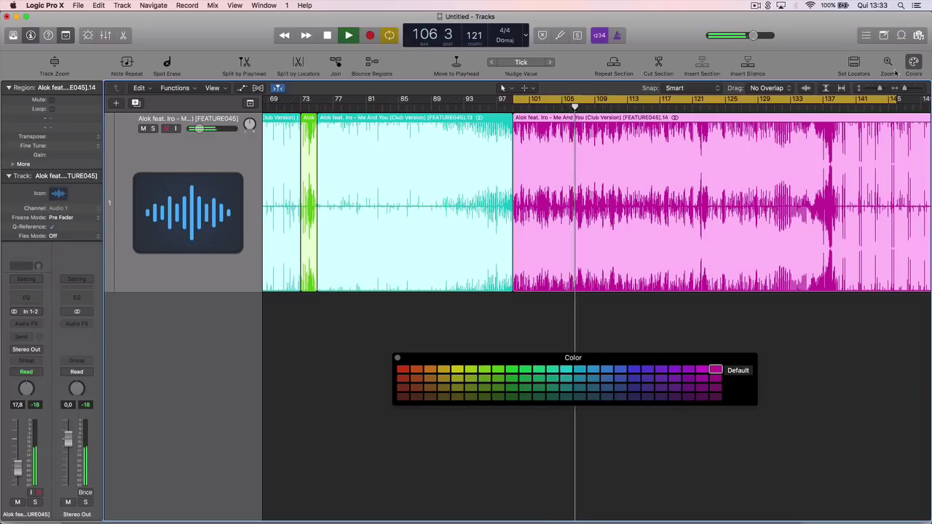
{"action": "scroll", "coordinate": [701, 222], "scroll_direction": "right", "scroll_amount": 5}
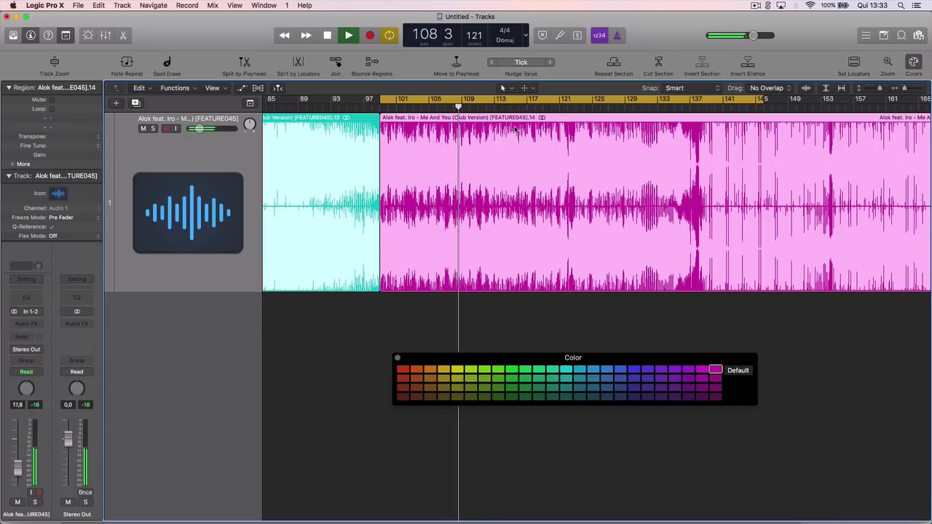
{"action": "left_click", "coordinate": [512, 101]}
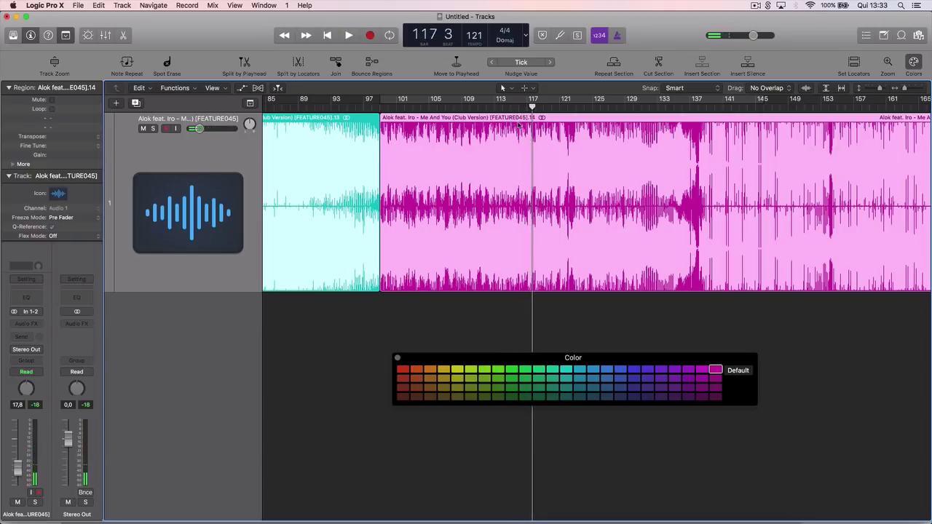
{"action": "key", "text": "space"}
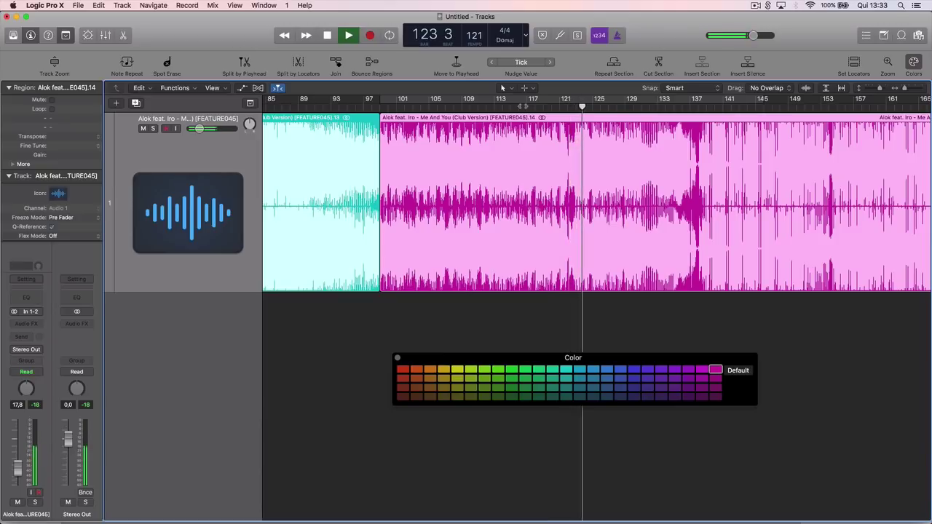
Split the magenta region at bars 123, 139 and 137 during playback.
{"action": "left_click", "coordinate": [576, 123]}
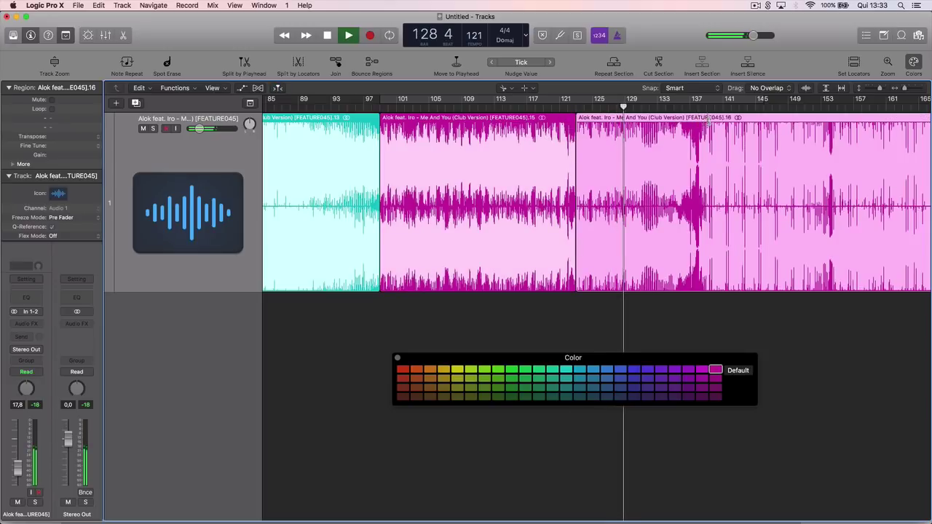
{"action": "left_click", "coordinate": [705, 122]}
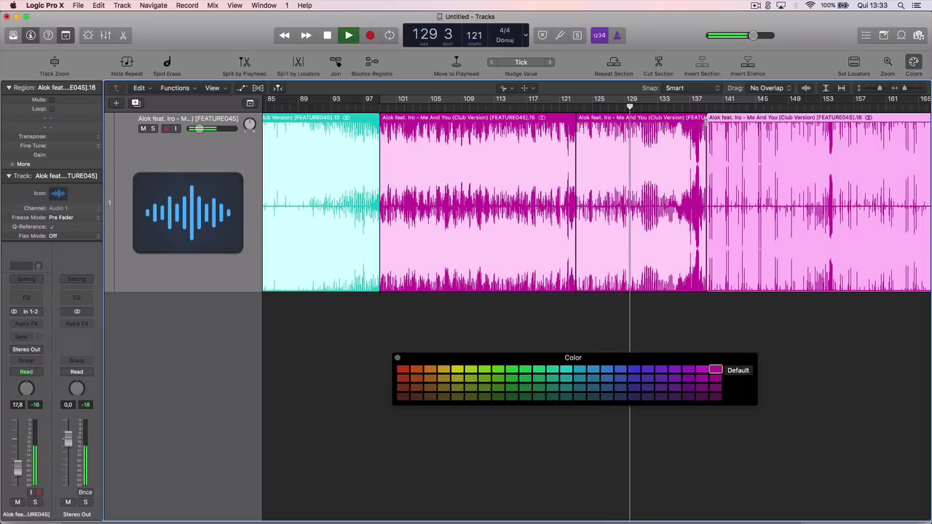
{"action": "left_click", "coordinate": [691, 119]}
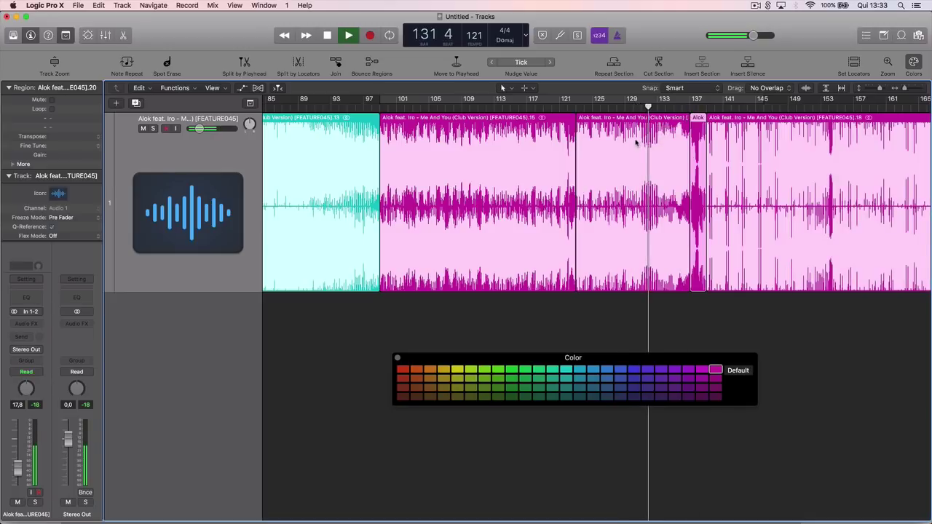
{"action": "left_click", "coordinate": [608, 316]}
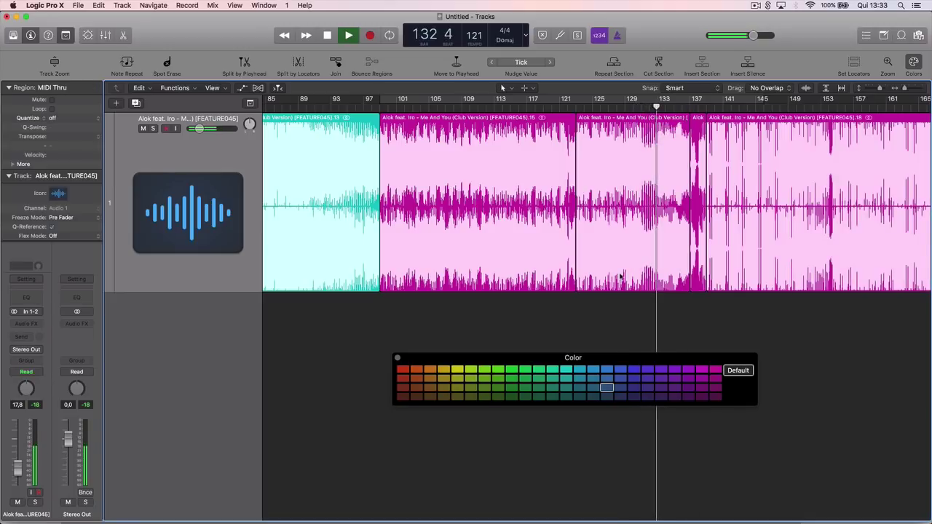
Color the bars 123–137 region purple and the short bars 137–139 region yellow-green.
{"action": "left_click", "coordinate": [621, 275]}
{"action": "left_click", "coordinate": [675, 370]}
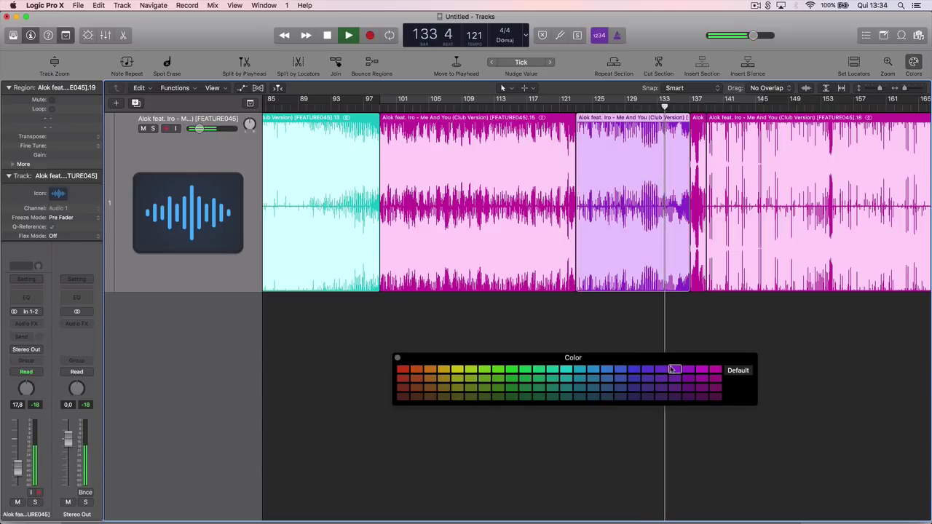
{"action": "left_click", "coordinate": [645, 309]}
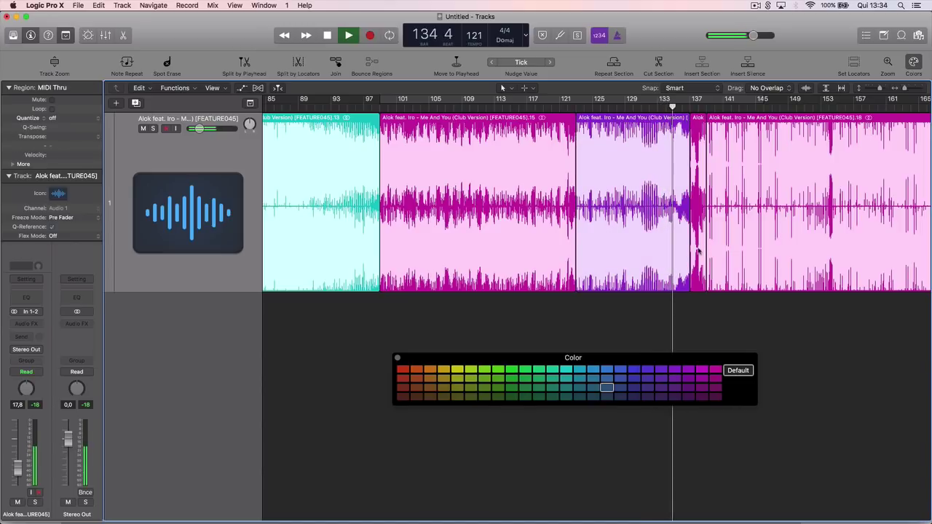
{"action": "left_click", "coordinate": [694, 195]}
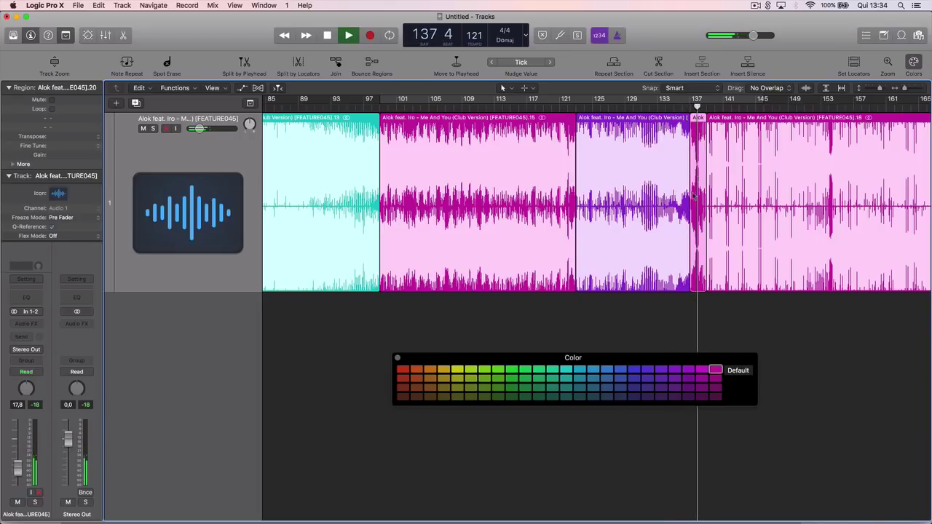
{"action": "left_click", "coordinate": [471, 379]}
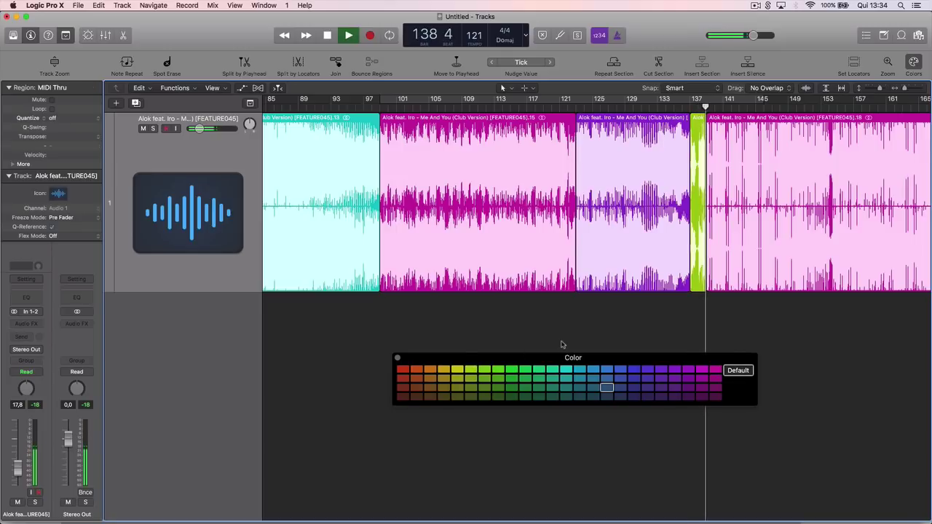
Stop playback and color the region from bar 139 onward light blue.
{"action": "left_click", "coordinate": [782, 211]}
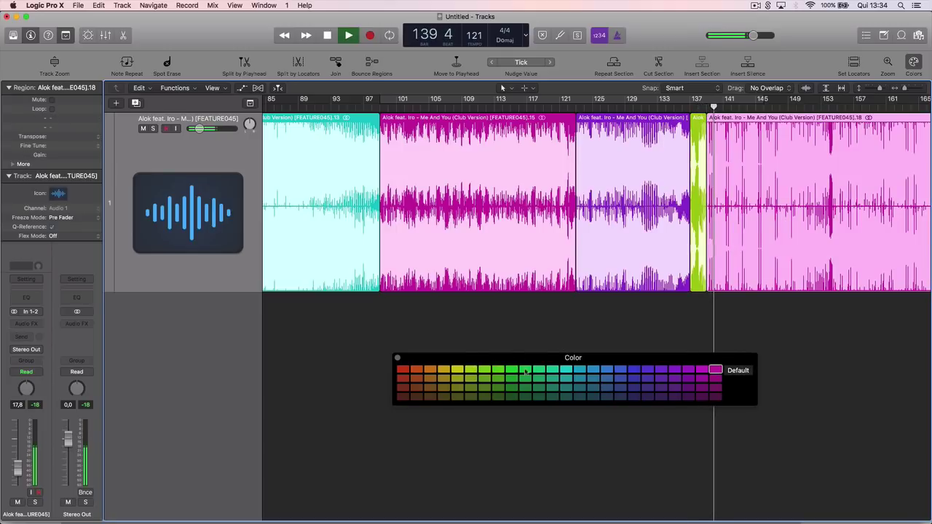
{"action": "key", "text": "space"}
{"action": "left_click", "coordinate": [607, 371]}
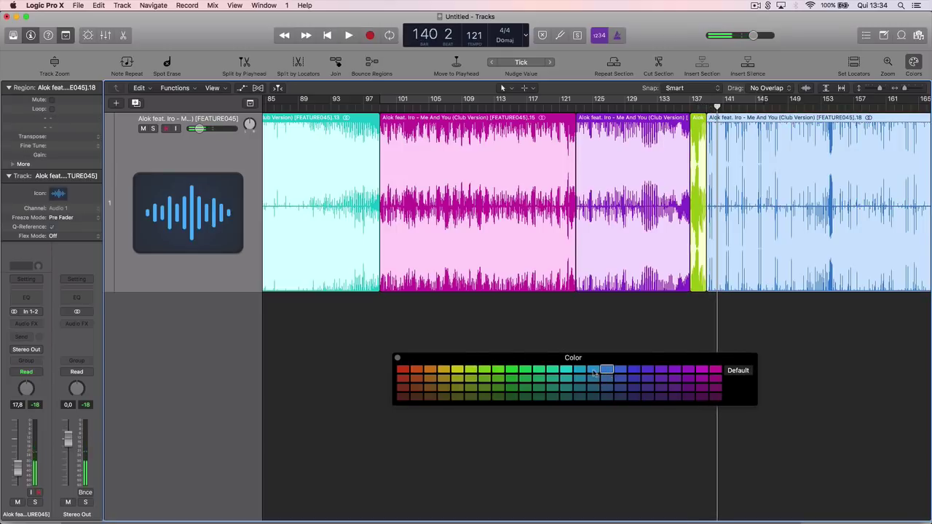
{"action": "left_click", "coordinate": [593, 371]}
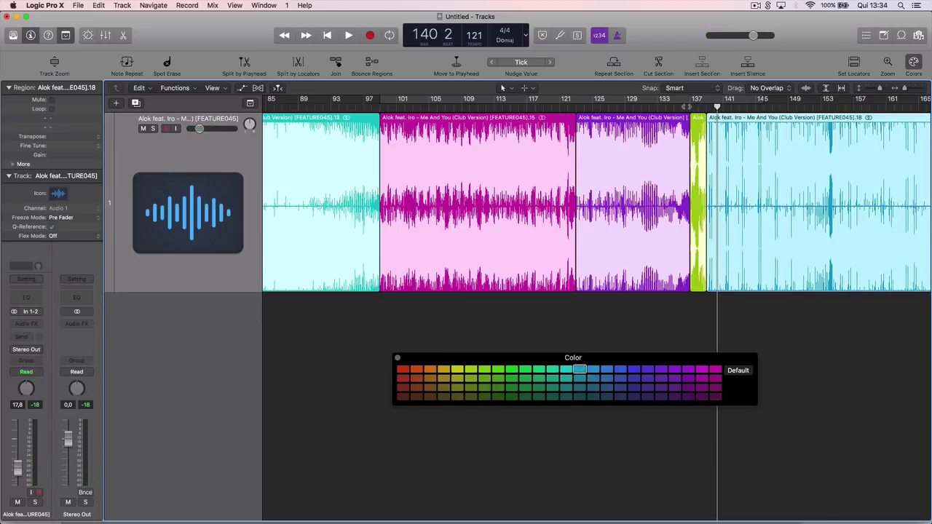
Compare the turquoise section from bar 75 with the light-blue section from bar 139 by playing the start of each.
{"action": "left_click", "coordinate": [687, 107]}
{"action": "scroll", "coordinate": [717, 188], "scroll_direction": "right", "scroll_amount": 4}
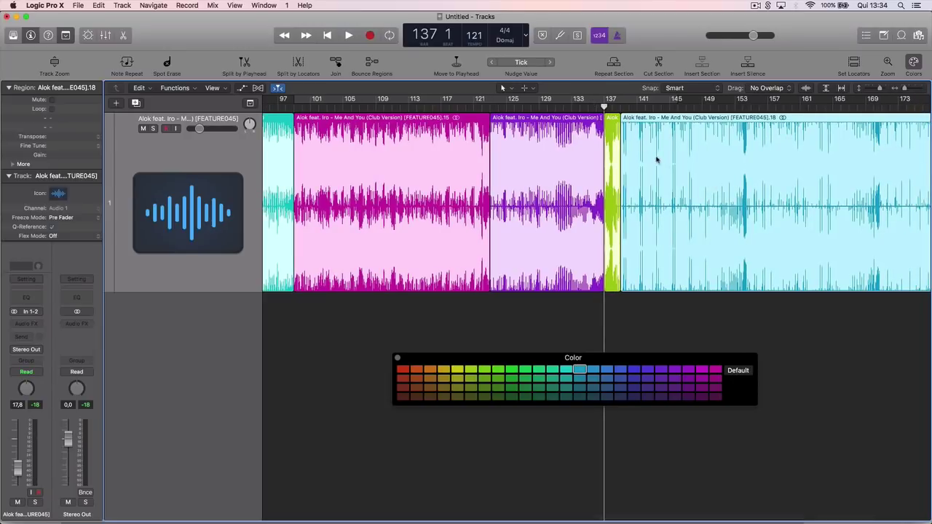
{"action": "scroll", "coordinate": [458, 165], "scroll_direction": "left", "scroll_amount": 8}
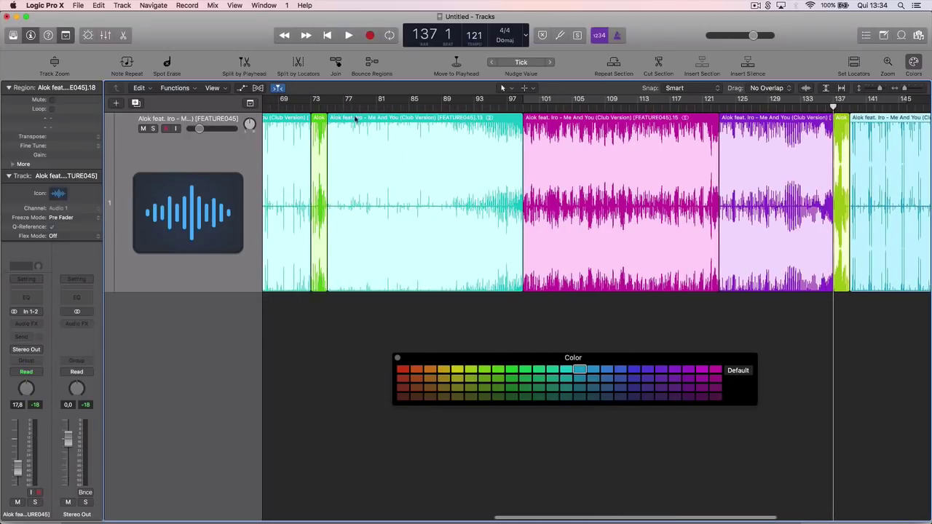
{"action": "left_click", "coordinate": [327, 105]}
{"action": "key", "text": "space"}
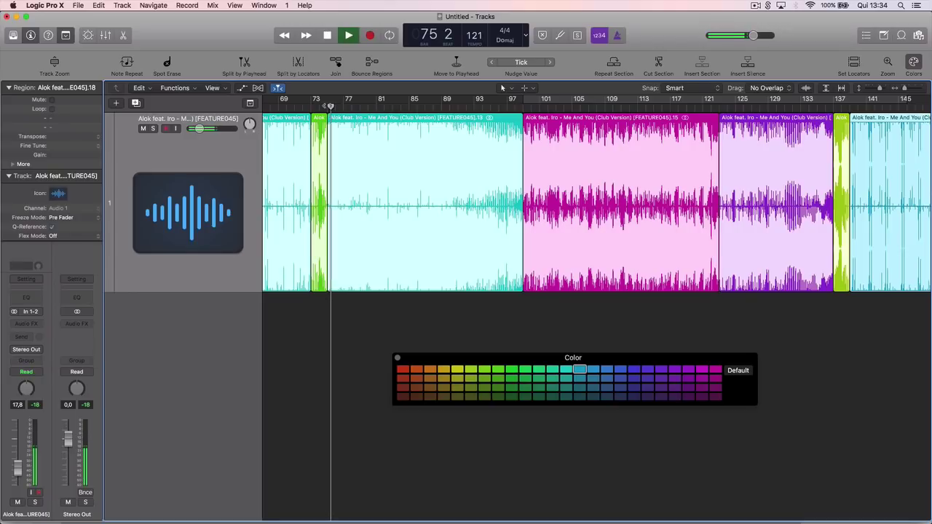
{"action": "scroll", "coordinate": [596, 197], "scroll_direction": "left", "scroll_amount": 4}
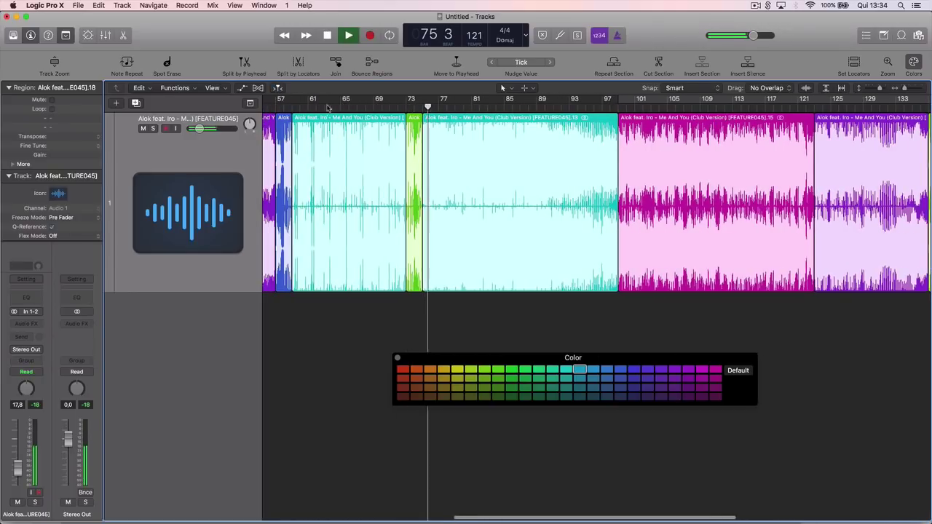
{"action": "scroll", "coordinate": [481, 139], "scroll_direction": "right", "scroll_amount": 8}
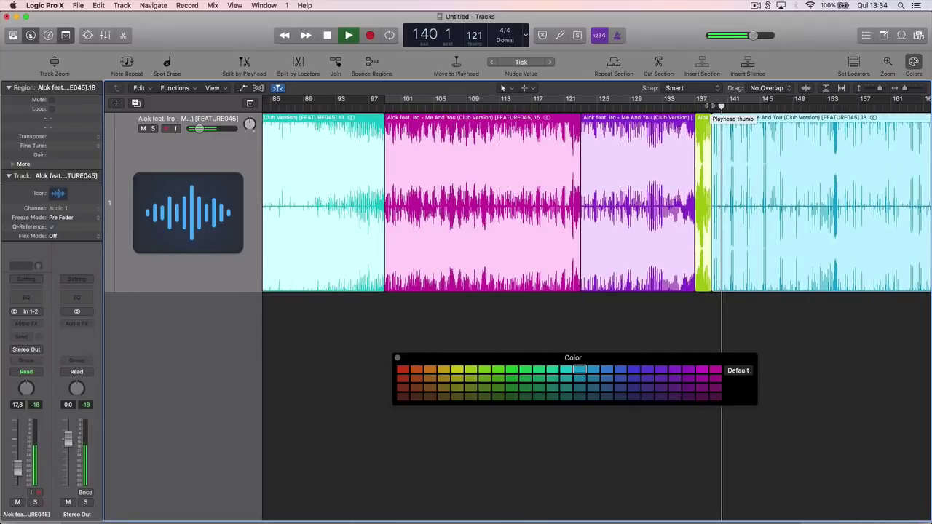
{"action": "key", "text": "space"}
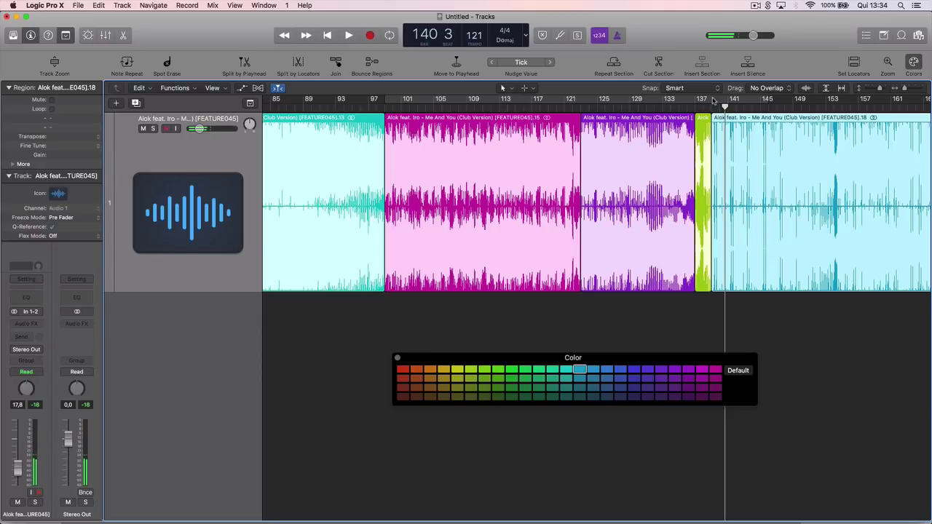
Set a 34-bar cycle range starting at bar 139 and listen to the light-blue region from there.
{"action": "left_click_drag", "start_coordinate": [714, 100], "coordinate": [929, 101]}
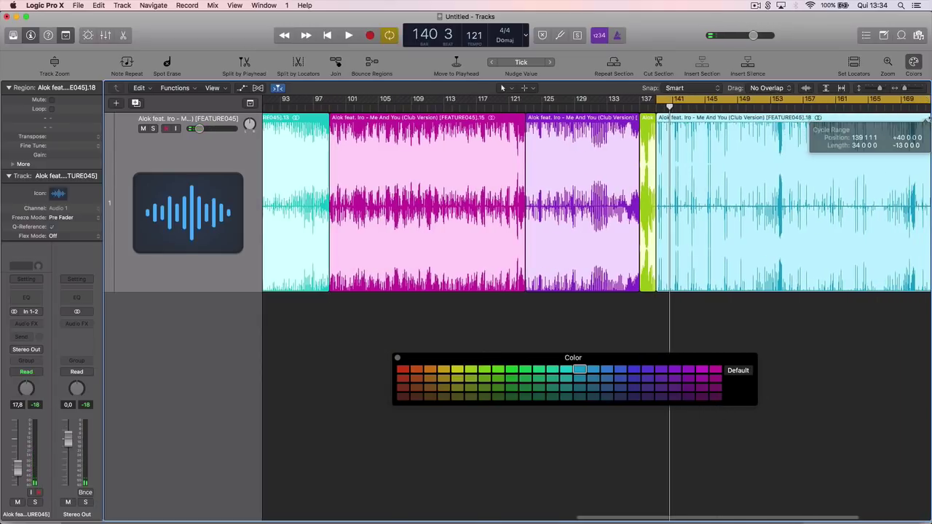
{"action": "key", "text": "space"}
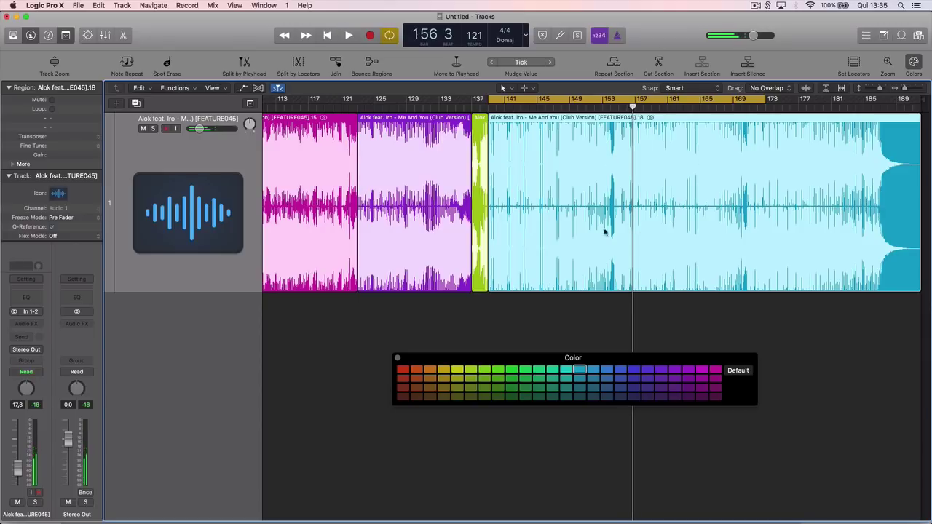
{"action": "key", "text": "space"}
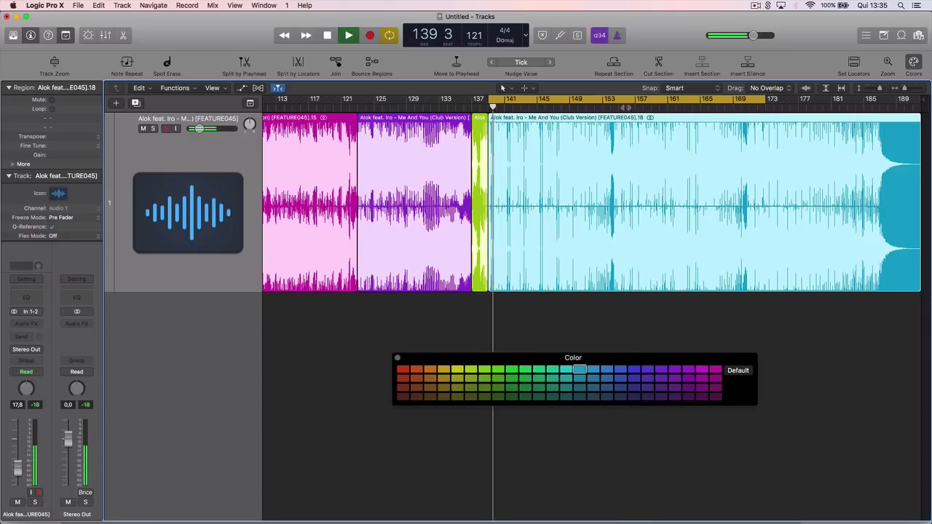
Turn off the cycle range, play from about bar 160, and split the light-blue region at bar 171.
{"action": "left_click", "coordinate": [627, 108]}
{"action": "left_click", "coordinate": [667, 102]}
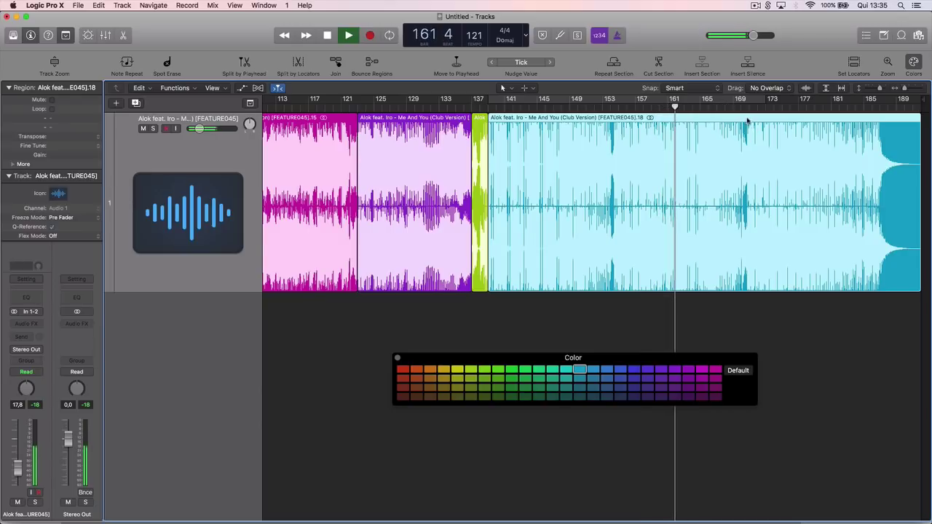
{"action": "key", "text": "t"}
{"action": "key", "text": "i"}
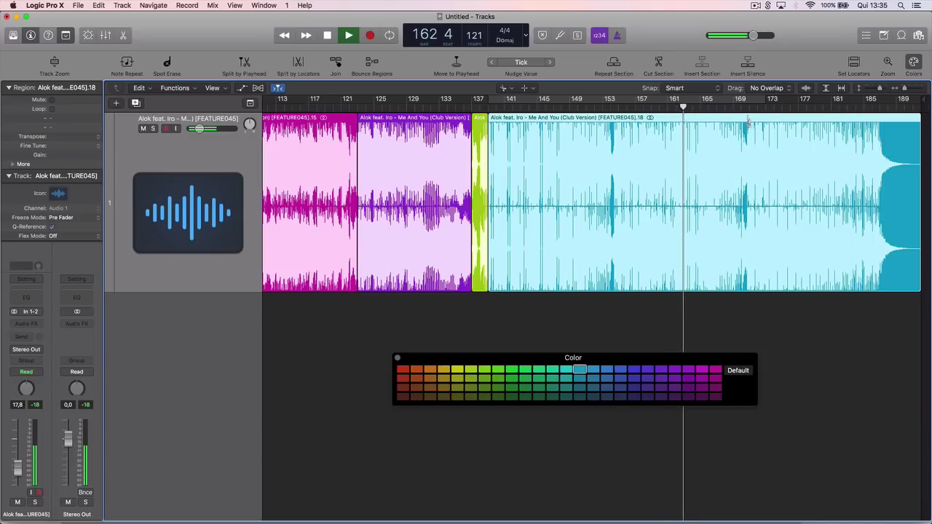
{"action": "left_click", "coordinate": [748, 128]}
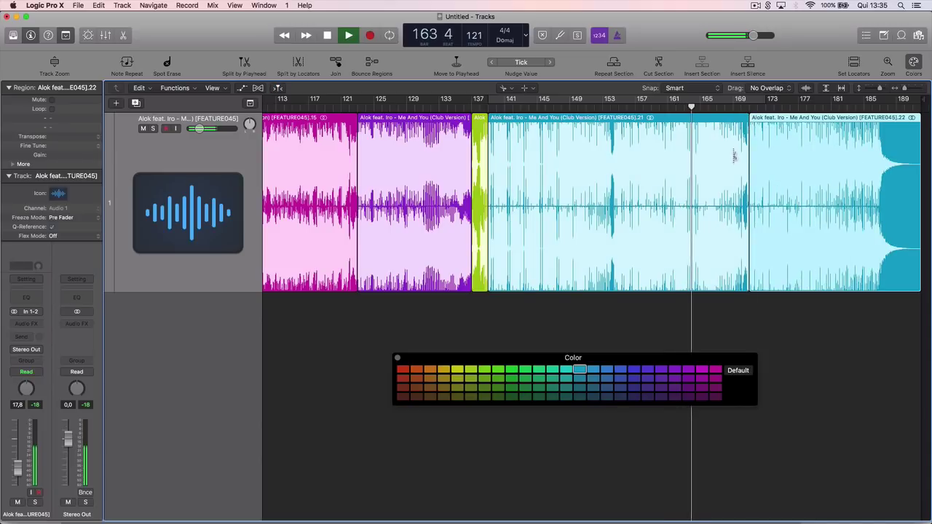
{"action": "key", "text": "z"}
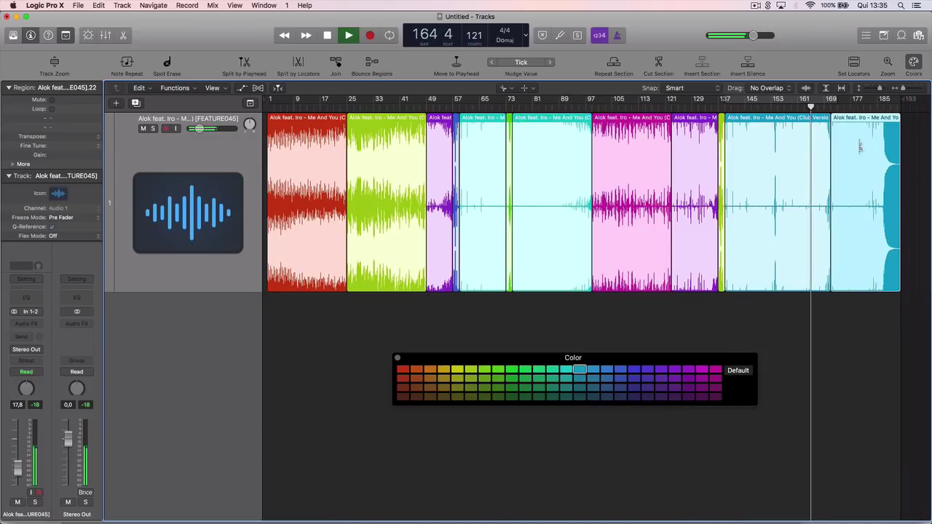
Color the outro region from bar 171 to the end red, matching the intro.
{"action": "key", "text": "t"}
{"action": "key", "text": "t"}
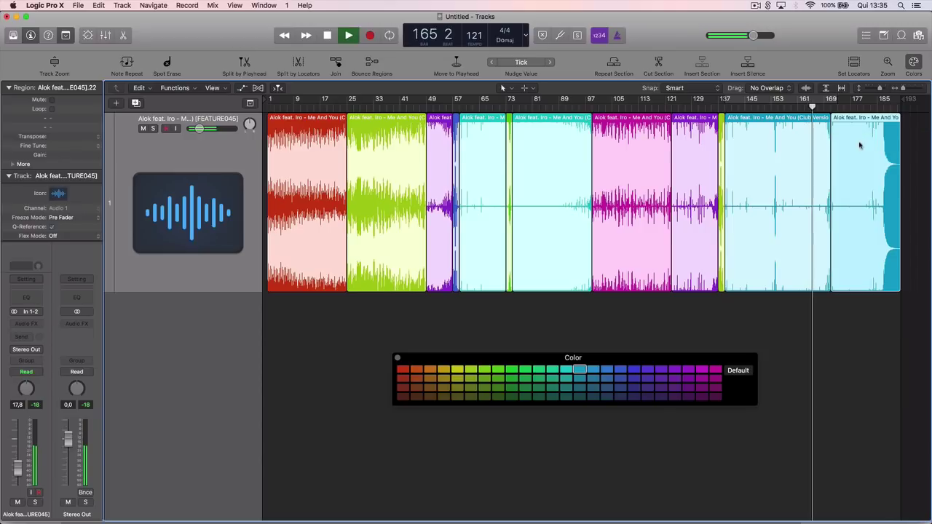
{"action": "left_click", "coordinate": [401, 370]}
{"action": "left_click", "coordinate": [753, 310]}
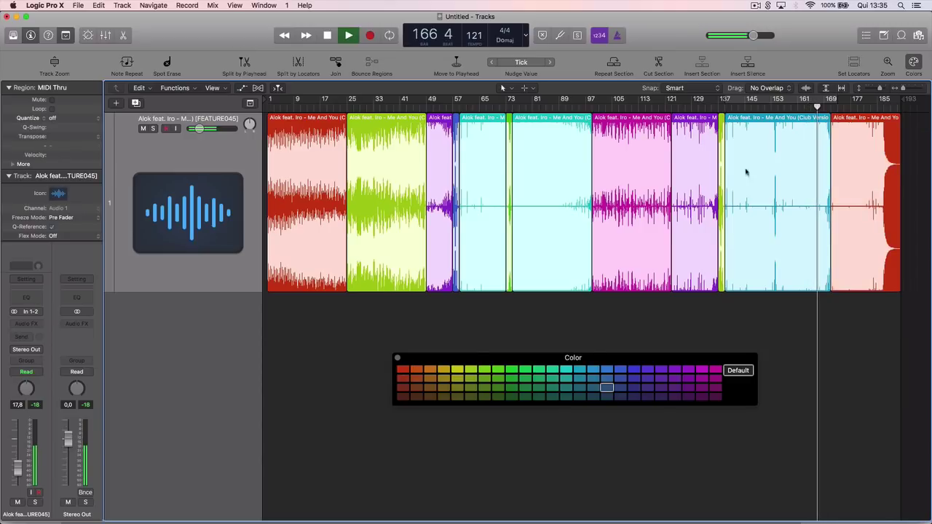
Color the bars 139–171 region turquoise, matching the section from bar 75.
{"action": "left_click", "coordinate": [748, 143]}
{"action": "left_click", "coordinate": [565, 370]}
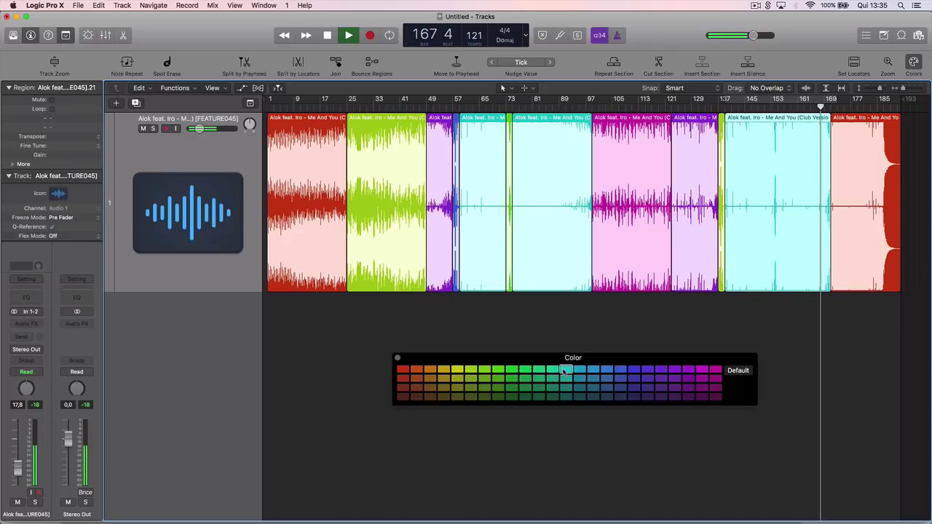
{"action": "left_click", "coordinate": [584, 317]}
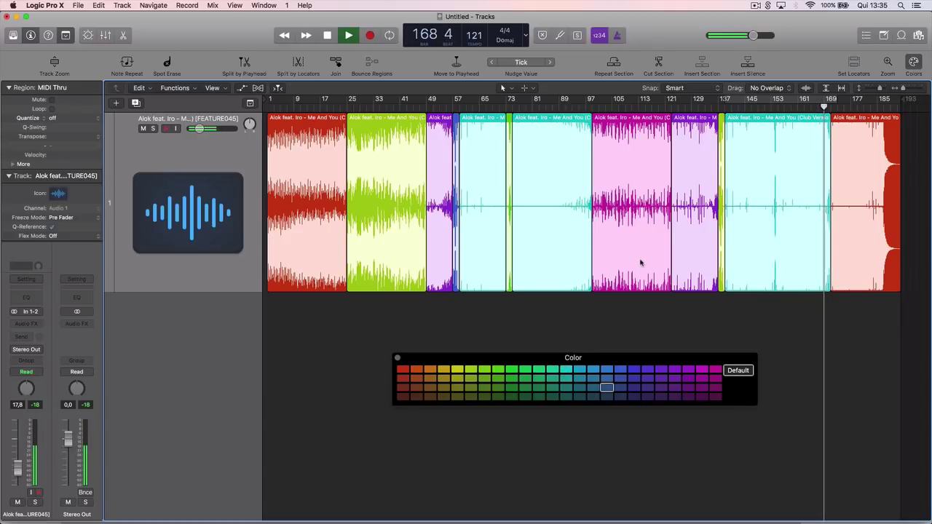
Listen to the transition into the red outro at bar 171 from bar 168, and continue to the song's end.
{"action": "key", "text": "super+Right"}
{"action": "key", "text": "super+Right"}
{"action": "key", "text": "super+Right"}
{"action": "key", "text": "super+Right"}
{"action": "scroll", "coordinate": [641, 263], "scroll_direction": "right", "scroll_amount": 3}
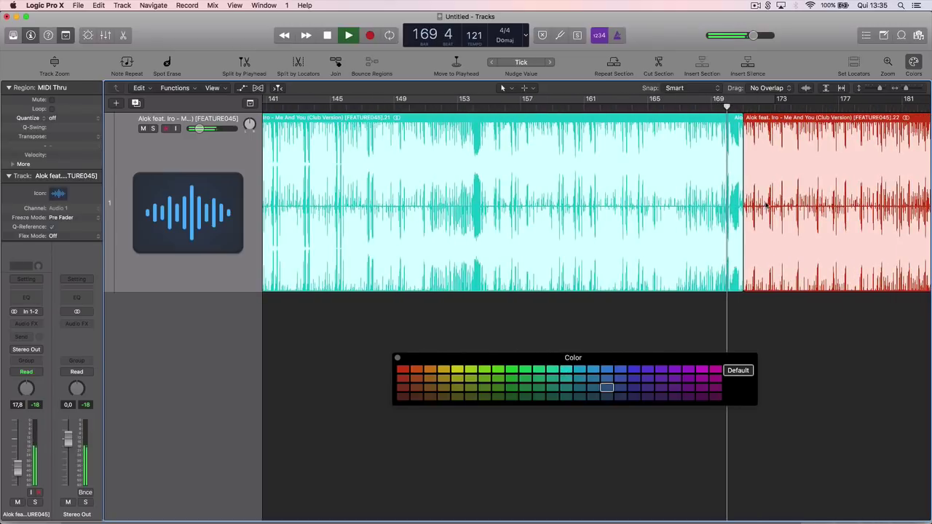
{"action": "left_click", "coordinate": [766, 206]}
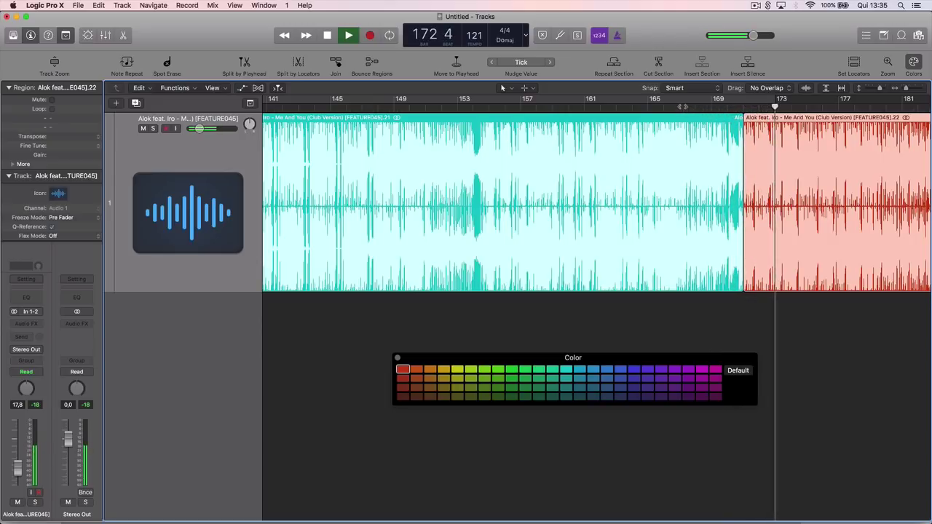
{"action": "key", "text": "space"}
{"action": "left_click", "coordinate": [695, 109]}
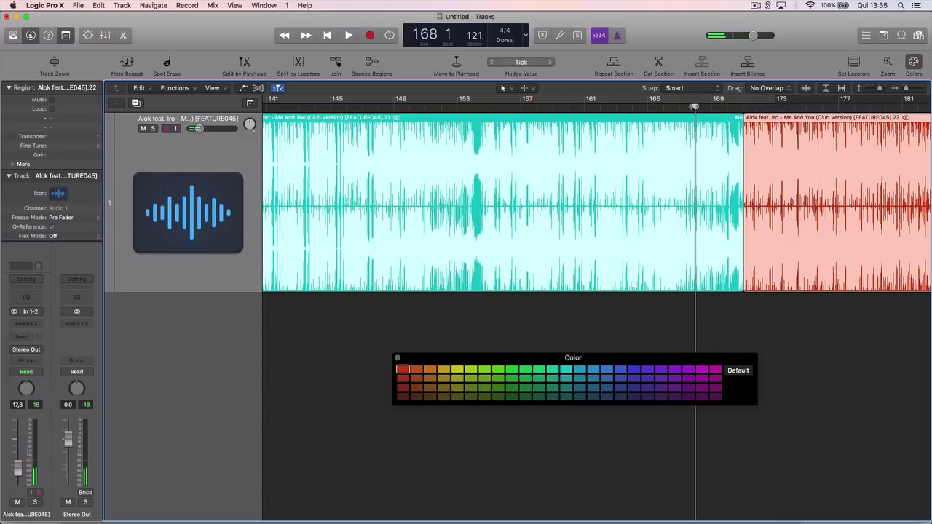
{"action": "key", "text": "space"}
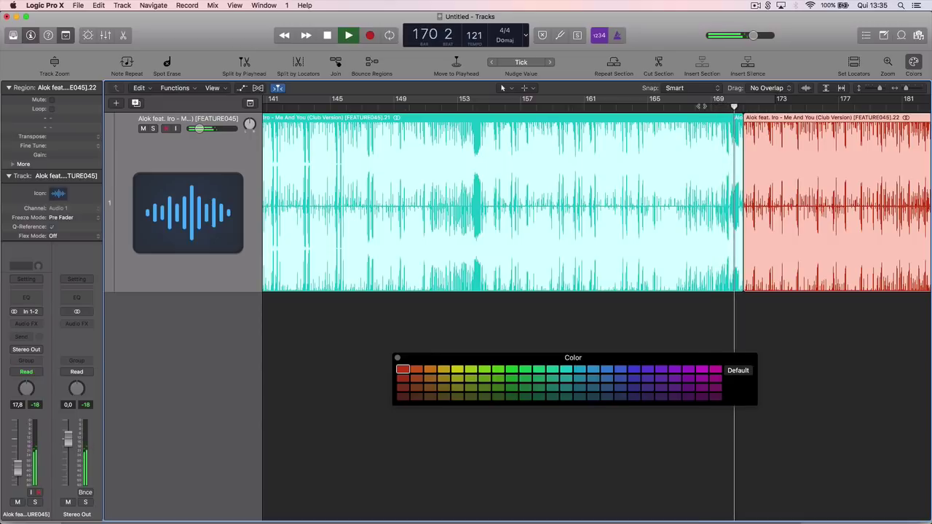
{"action": "scroll", "coordinate": [725, 126], "scroll_direction": "right", "scroll_amount": 5}
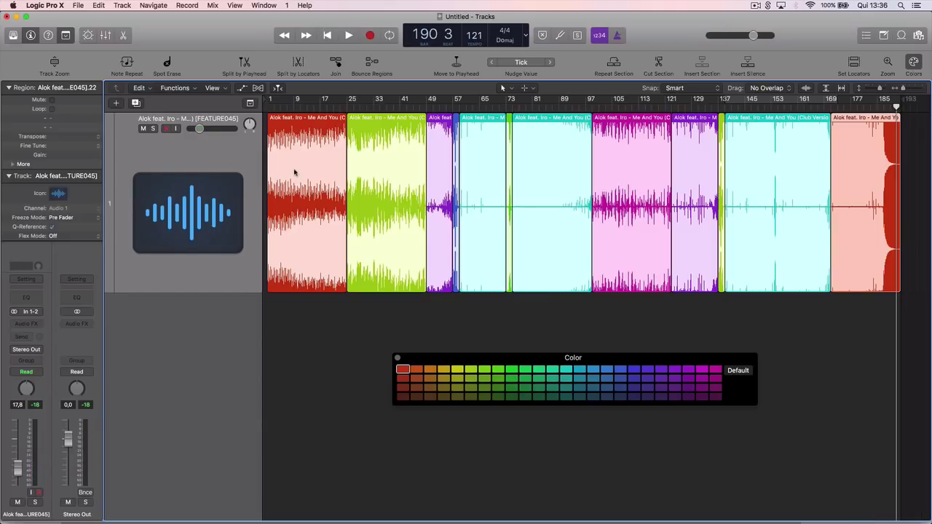
Review the arrangement from the red intro to the short green region at bars 73–75, selecting the sections in order.
{"action": "left_click", "coordinate": [317, 108]}
{"action": "left_click", "coordinate": [377, 124]}
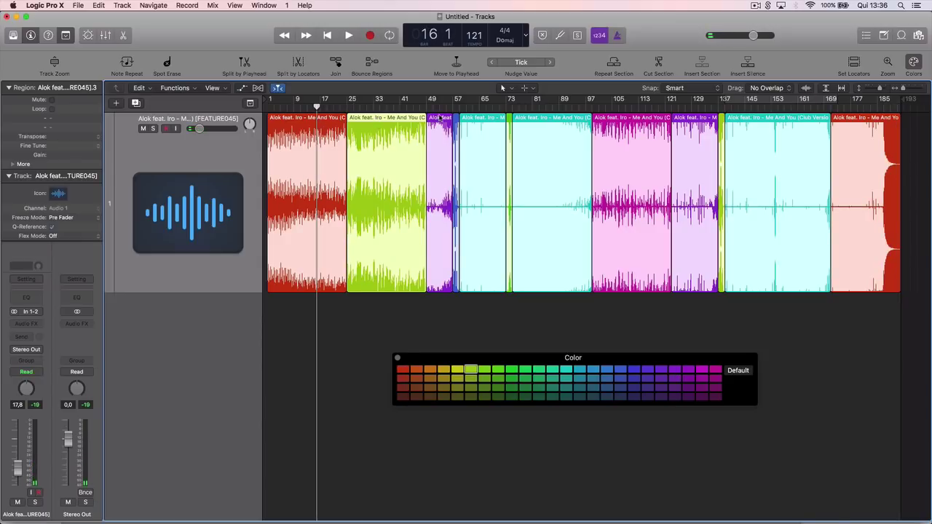
{"action": "left_click", "coordinate": [440, 118]}
{"action": "left_click", "coordinate": [456, 121]}
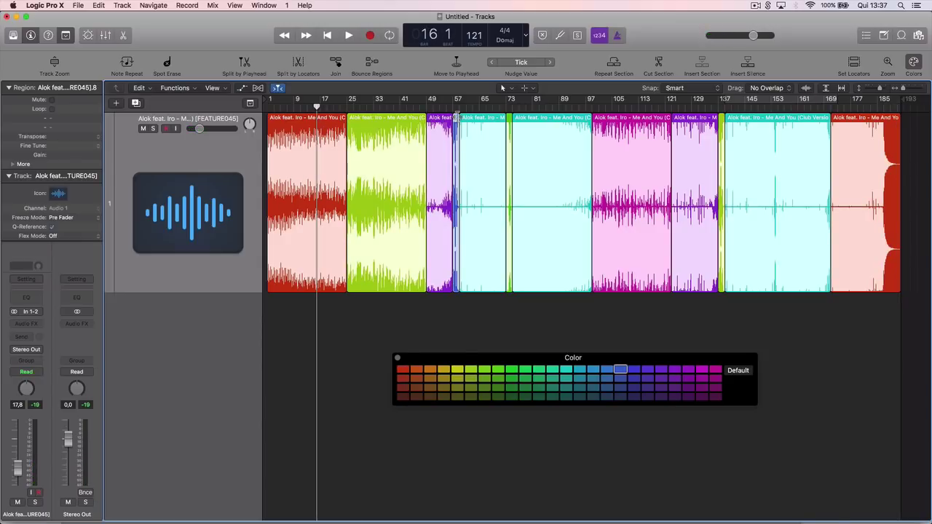
{"action": "left_click", "coordinate": [472, 126]}
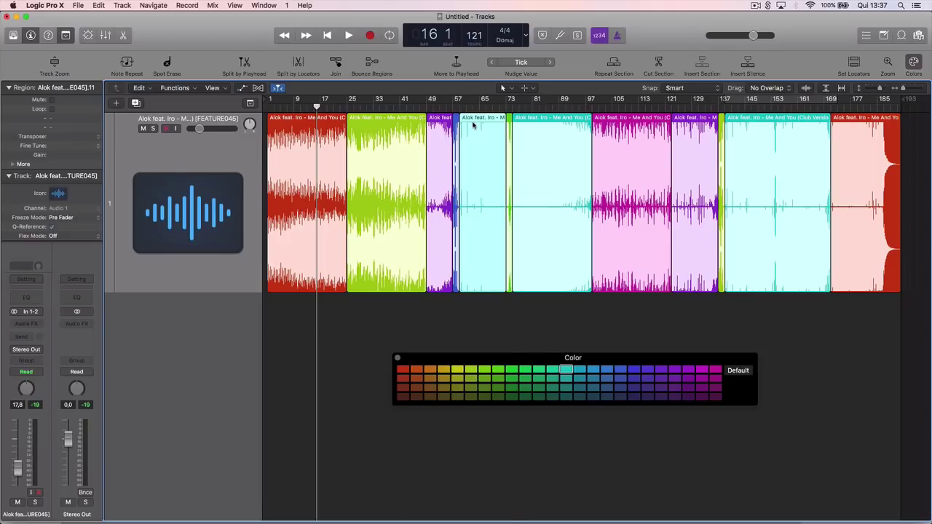
{"action": "left_click", "coordinate": [511, 108]}
{"action": "left_click", "coordinate": [510, 117]}
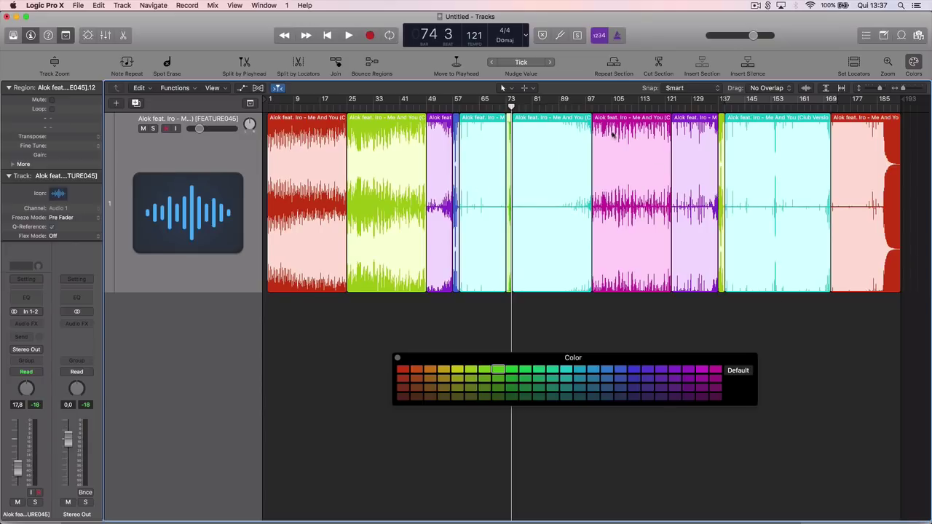
Play a moment of the magenta section near bar 100, and select the purple section that follows it.
{"action": "key", "text": "space"}
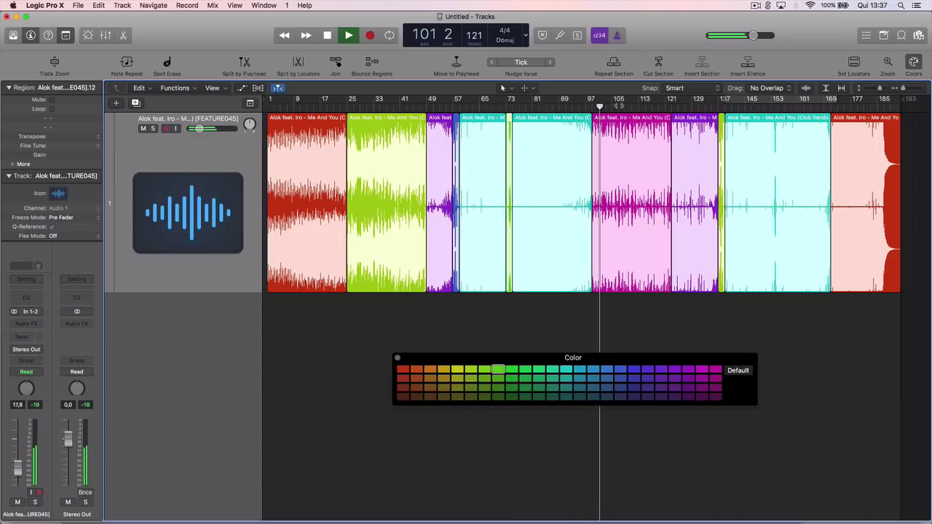
{"action": "key", "text": "space"}
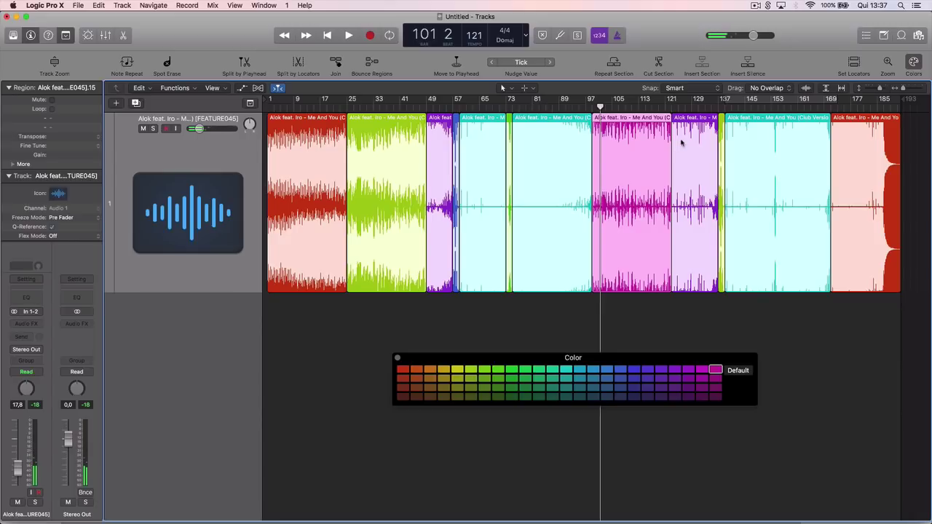
{"action": "left_click", "coordinate": [682, 143]}
Recolor the short regions at bars 137–139 and bars 73–75 indigo blue.
{"action": "left_click", "coordinate": [722, 137]}
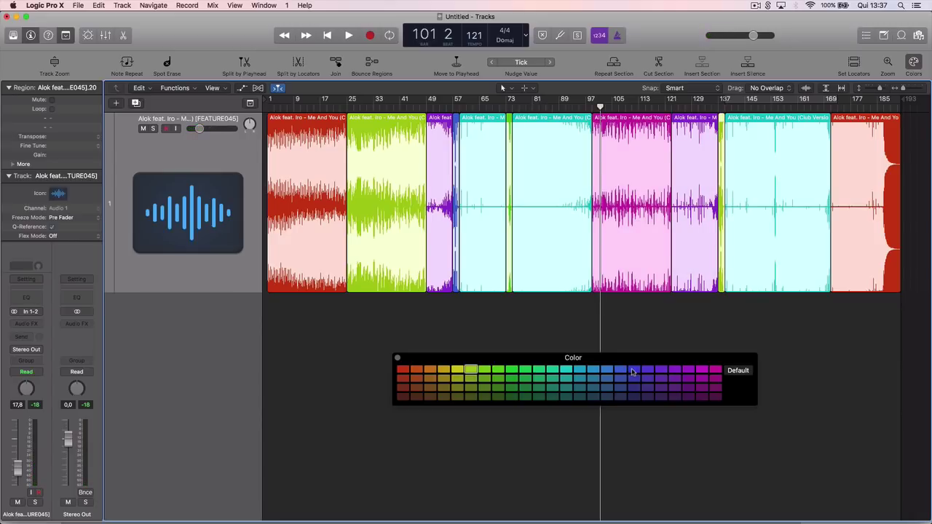
{"action": "left_click", "coordinate": [633, 371]}
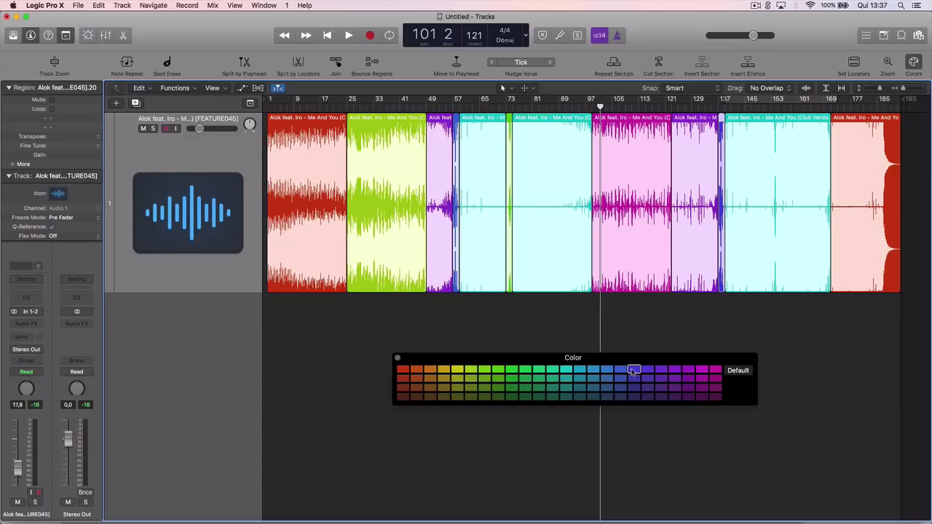
{"action": "left_click", "coordinate": [508, 205]}
{"action": "left_click", "coordinate": [633, 370]}
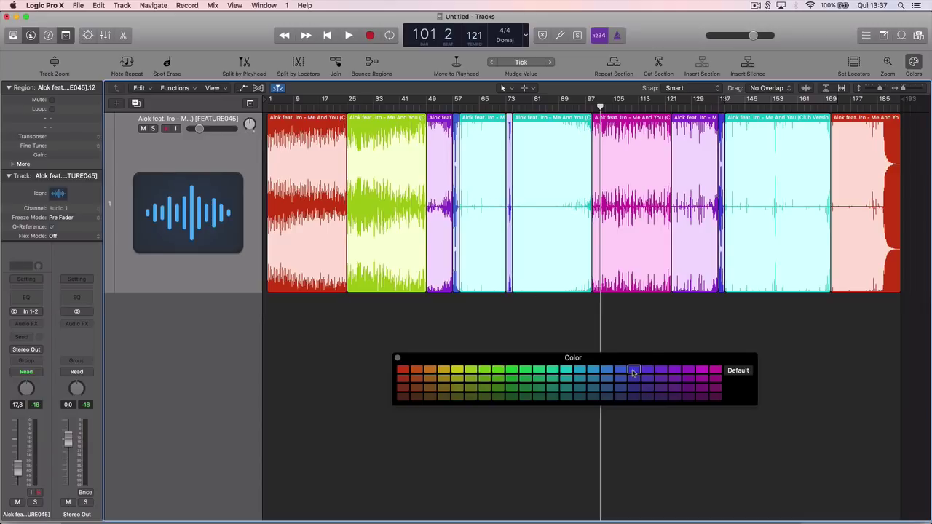
Review the final turquoise section and the red outro by selecting each, and close the color palette.
{"action": "left_click", "coordinate": [776, 233]}
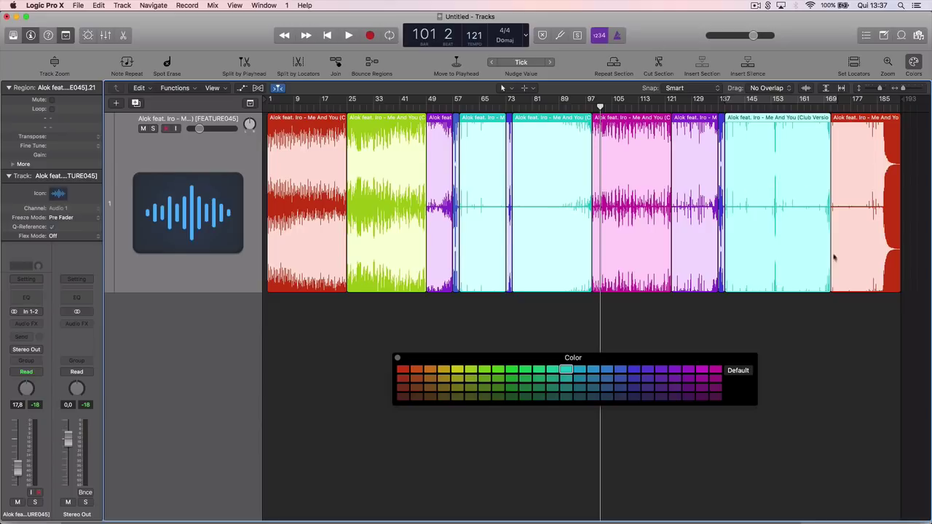
{"action": "left_click", "coordinate": [858, 231]}
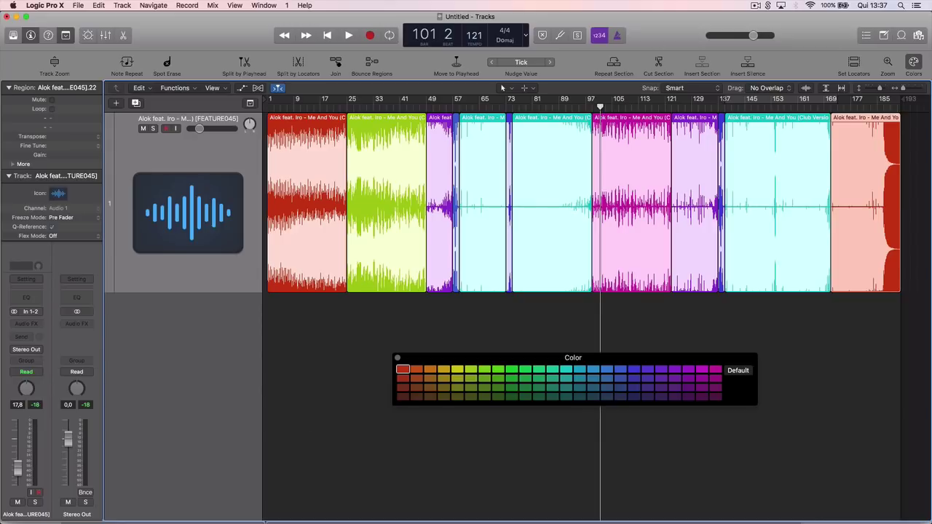
{"action": "left_click", "coordinate": [397, 358]}
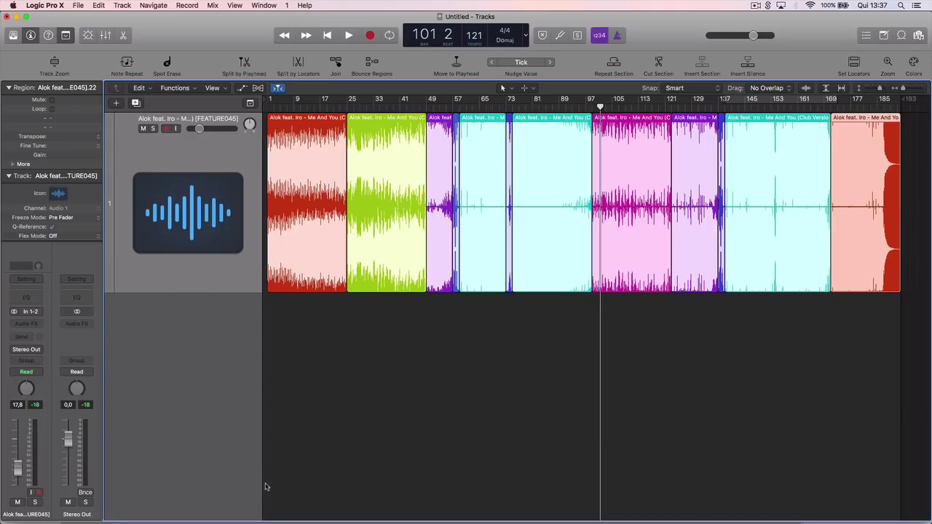